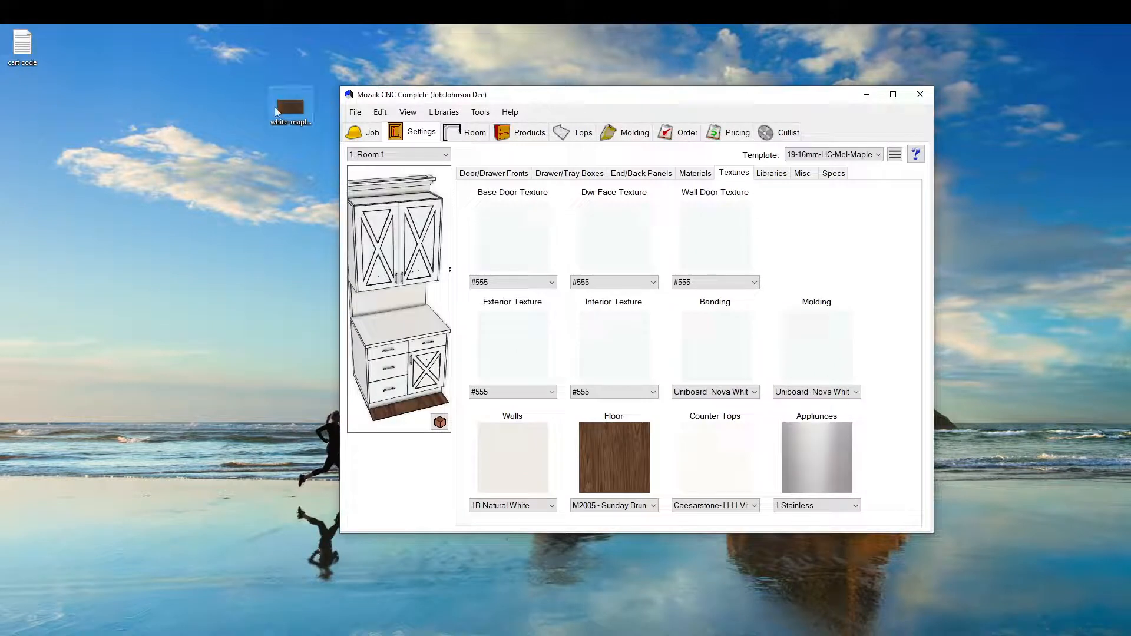
- Preview the white-maple-coffee-bean image from the desktop and close the viewer
{"action": "left_click_drag", "start_coordinate": [290, 107], "coordinate": [152, 197]}
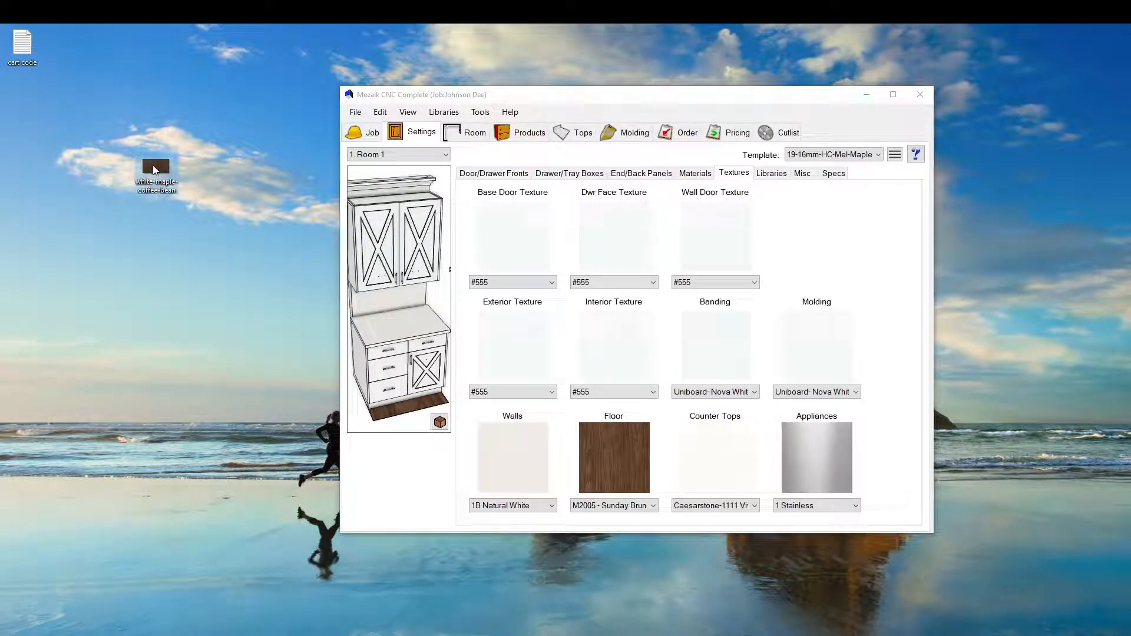
{"action": "double_click", "coordinate": [154, 168]}
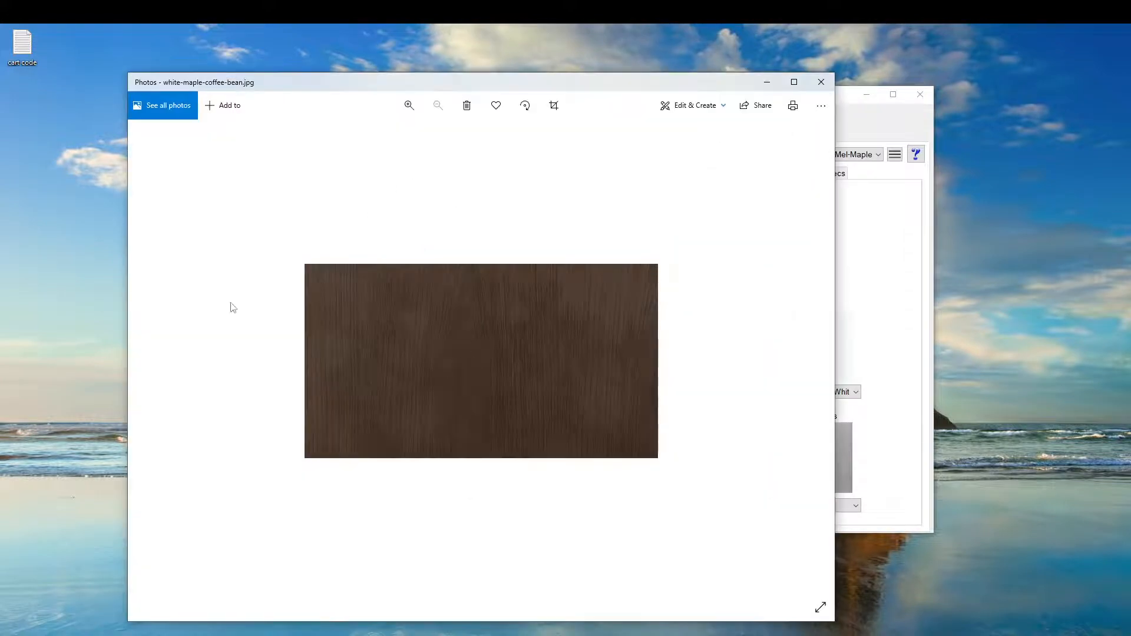
{"action": "left_click", "coordinate": [821, 82]}
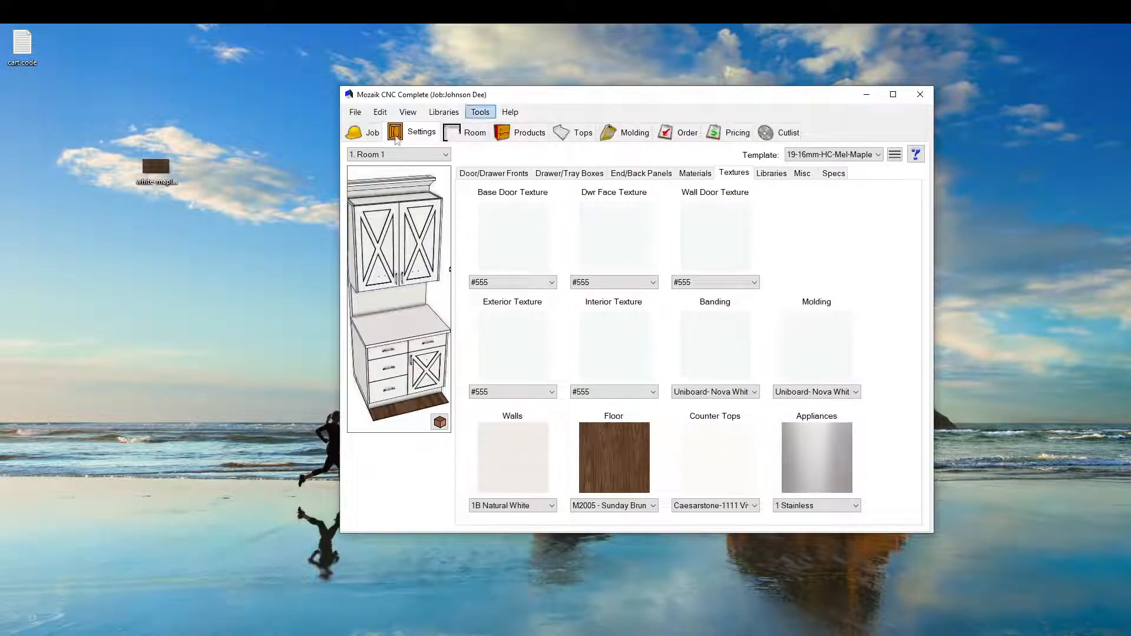
- Maximize Mozaik, copy the Wood folder path from the Base Door Texture file selection, and cancel the selection
{"action": "left_click_drag", "start_coordinate": [618, 100], "coordinate": [436, 27]}
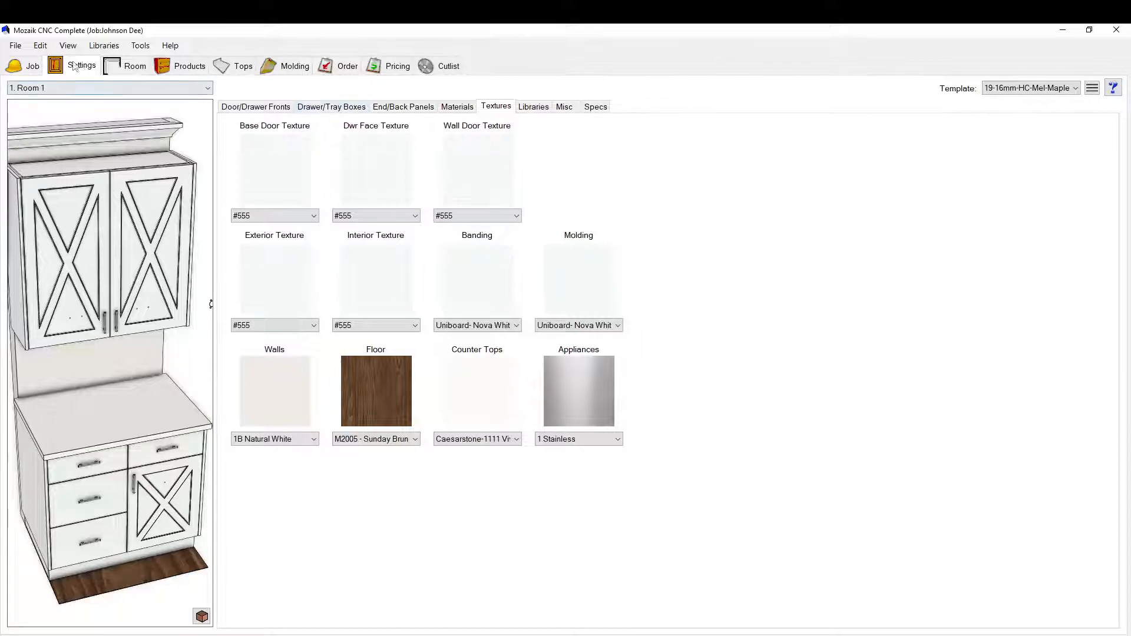
{"action": "left_click", "coordinate": [266, 169]}
{"action": "left_click_drag", "start_coordinate": [222, 51], "coordinate": [638, 154]}
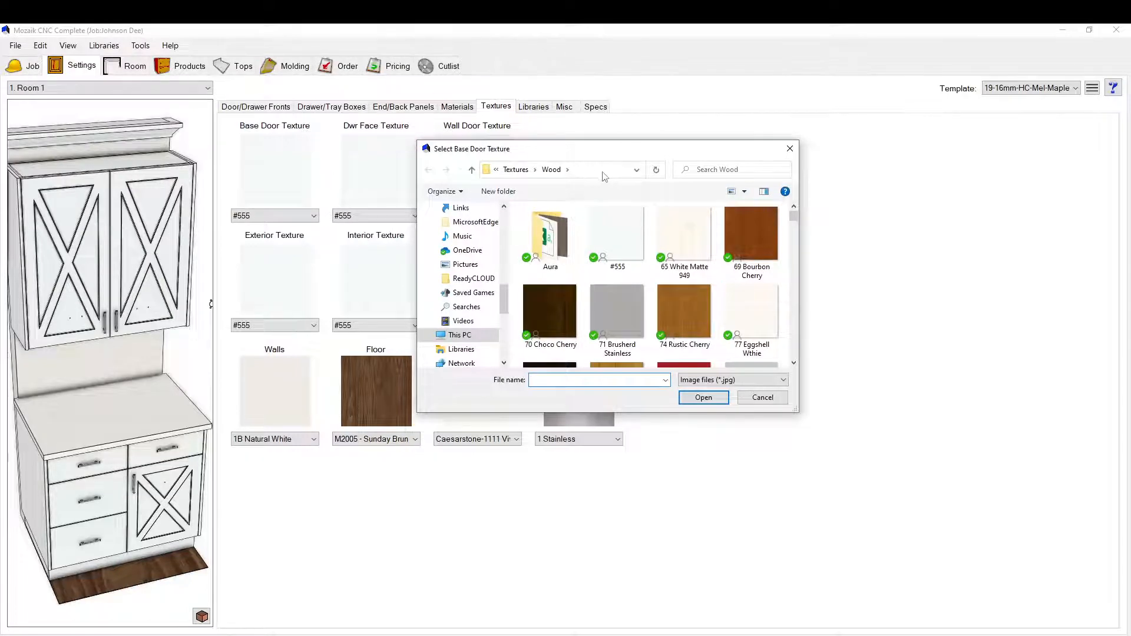
{"action": "left_click", "coordinate": [607, 170]}
{"action": "key", "text": "ctrl+c"}
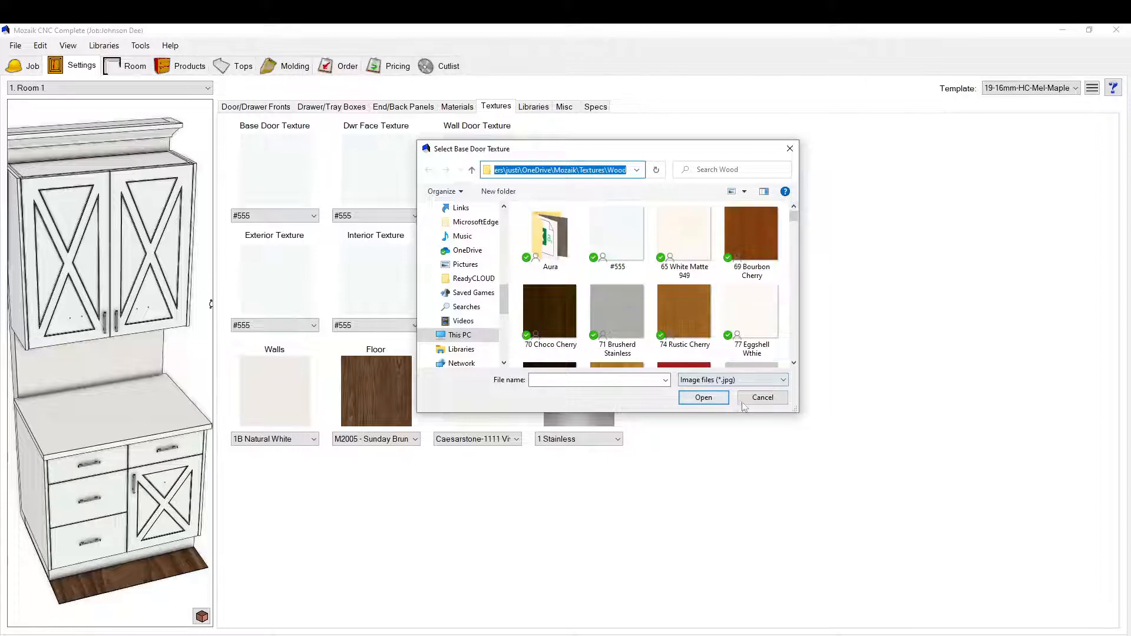
{"action": "left_click", "coordinate": [761, 398]}
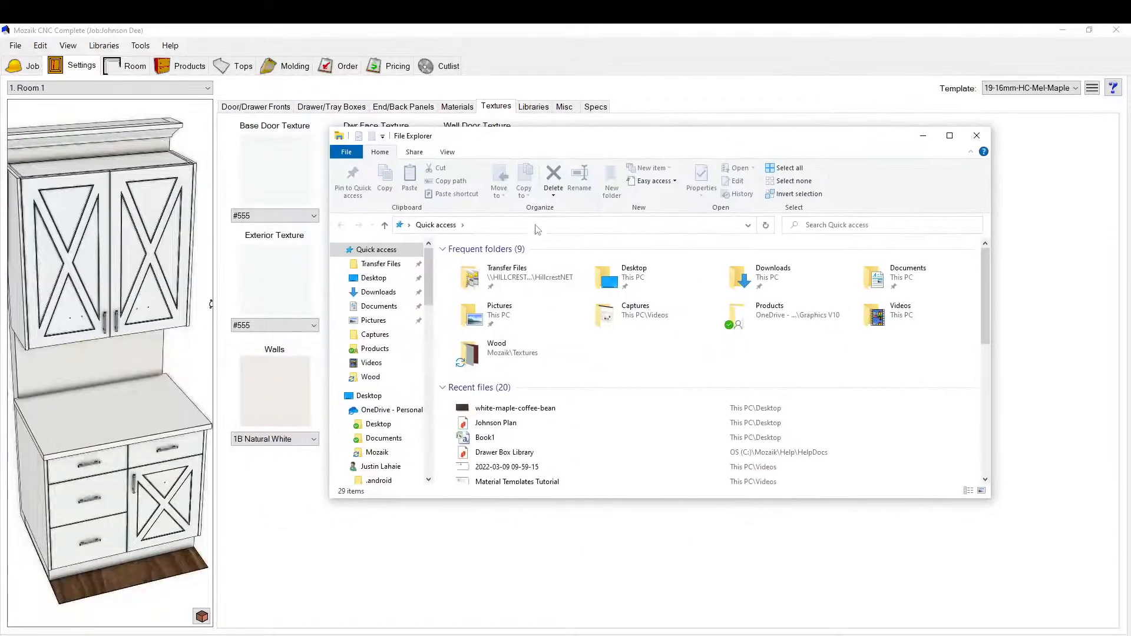
- Open the copied Wood textures folder path in File Explorer and look through its texture images
{"action": "left_click", "coordinate": [572, 226]}
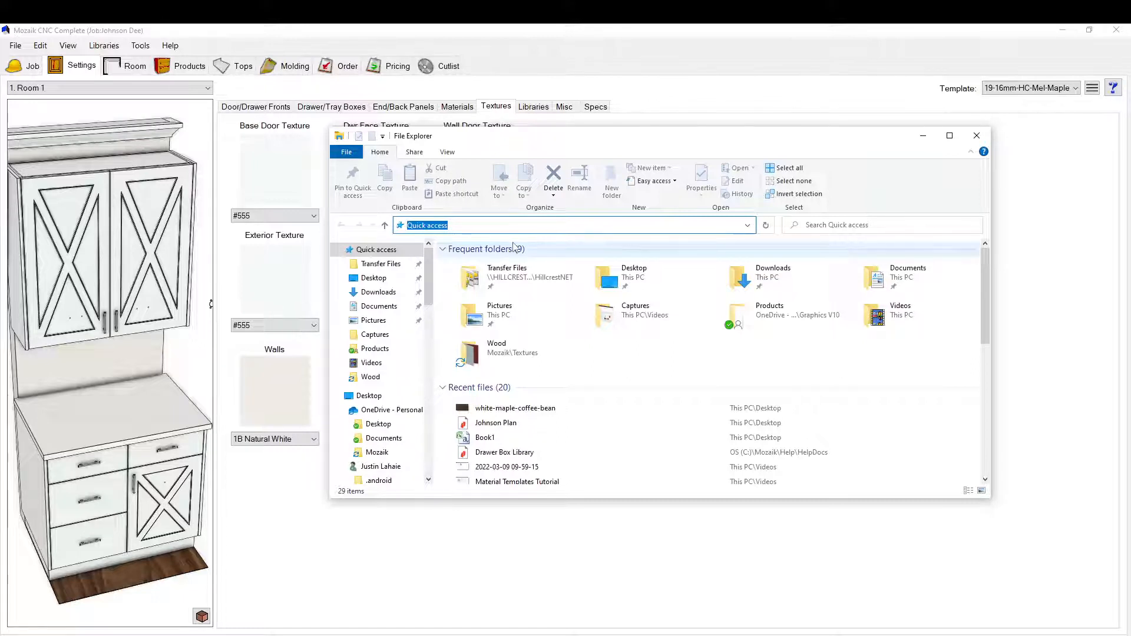
{"action": "key", "text": "ctrl+v"}
{"action": "key", "text": "Return"}
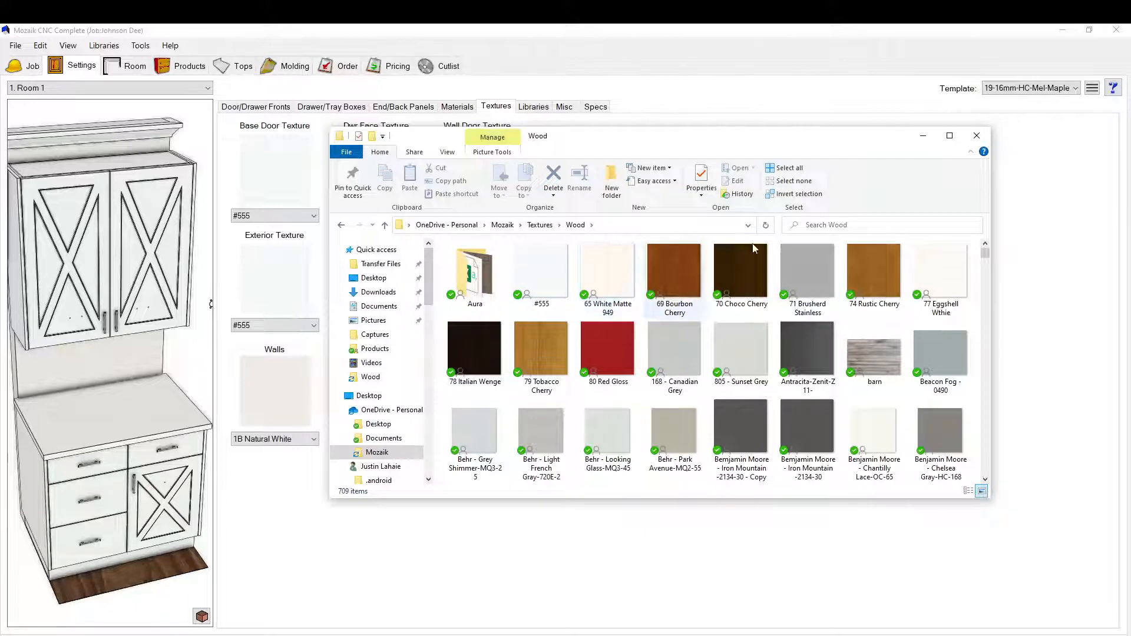
{"action": "scroll", "coordinate": [988, 256], "scroll_direction": "down", "scroll_amount": 5}
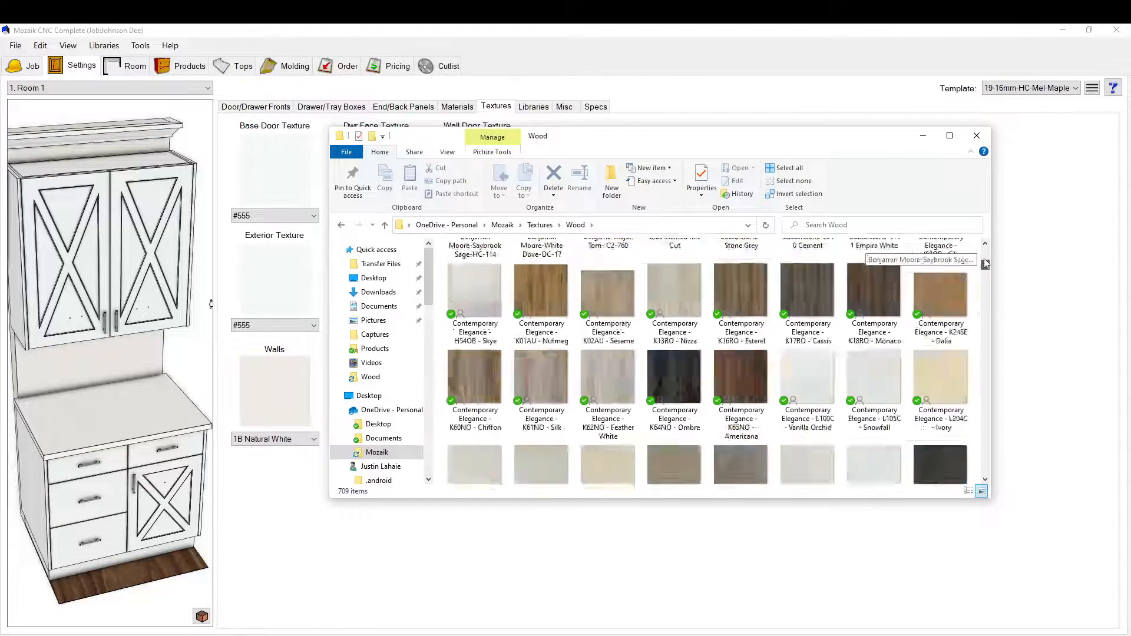
{"action": "scroll", "coordinate": [988, 257], "scroll_direction": "up", "scroll_amount": 8}
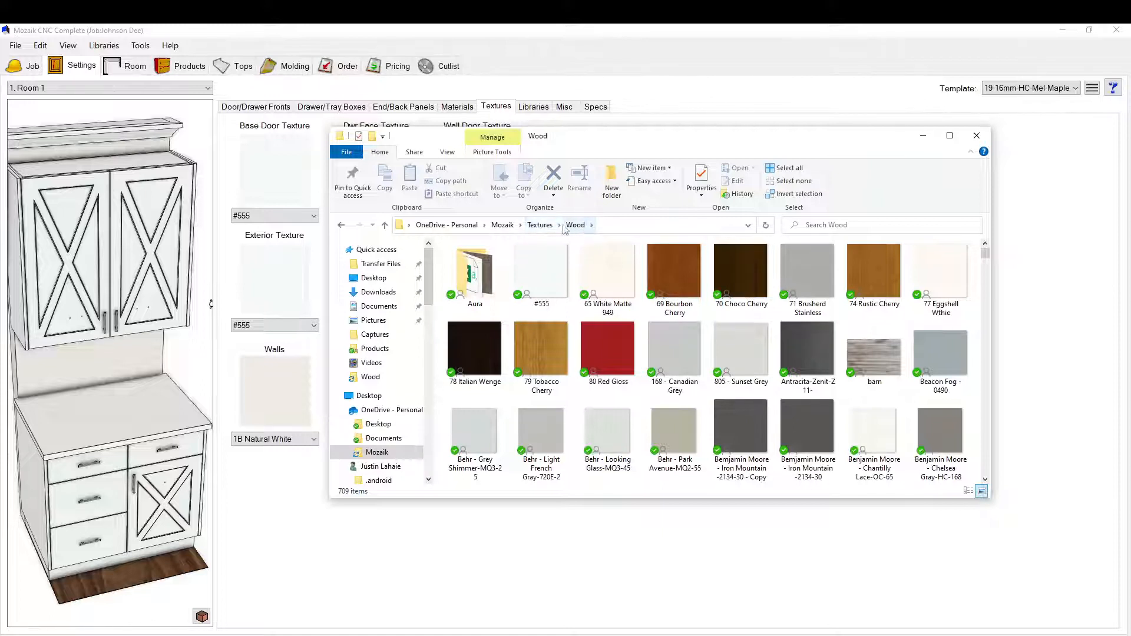
- Open the Colors folder inside Textures and compare its images with the Appliances texture options in Mozaik
{"action": "left_click", "coordinate": [539, 225]}
{"action": "left_click_drag", "start_coordinate": [646, 140], "coordinate": [957, 173]}
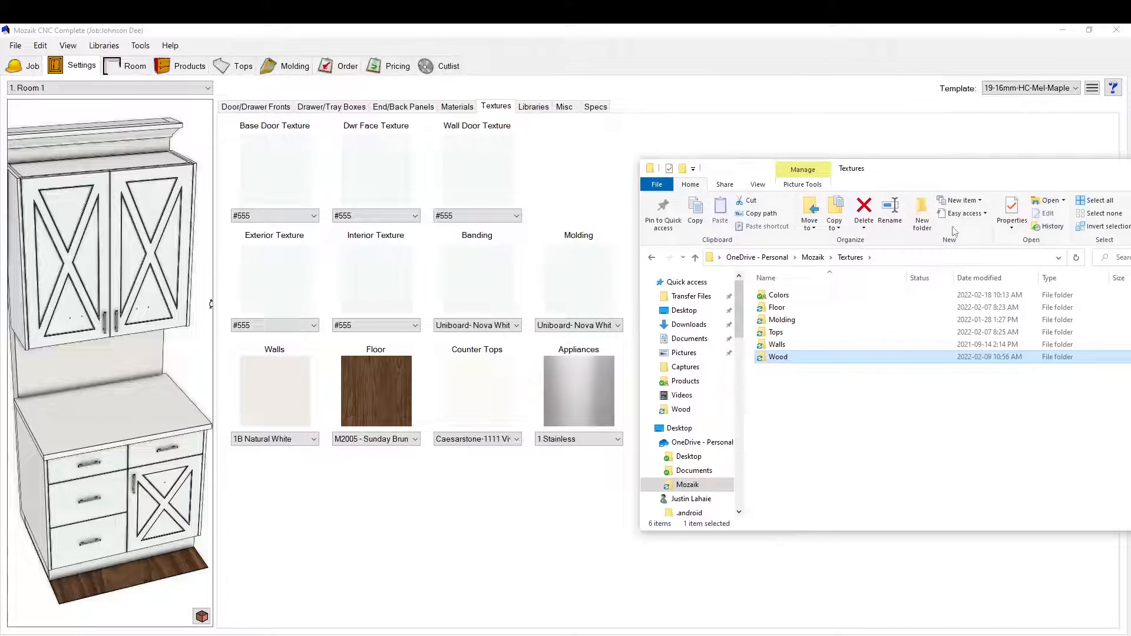
{"action": "double_click", "coordinate": [777, 295]}
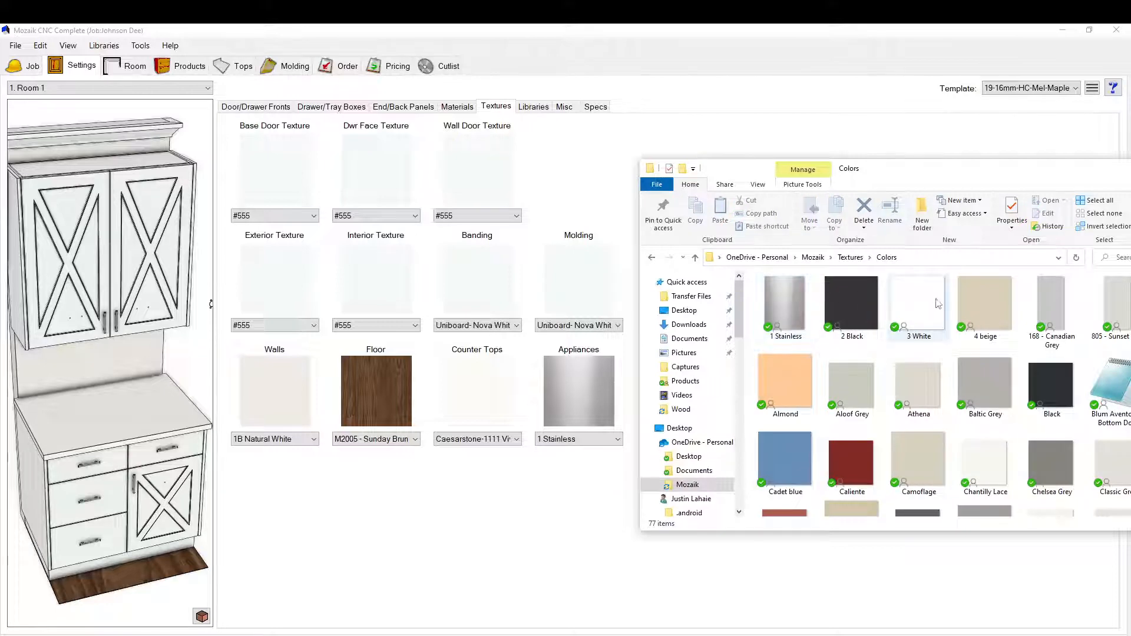
{"action": "left_click", "coordinate": [590, 442]}
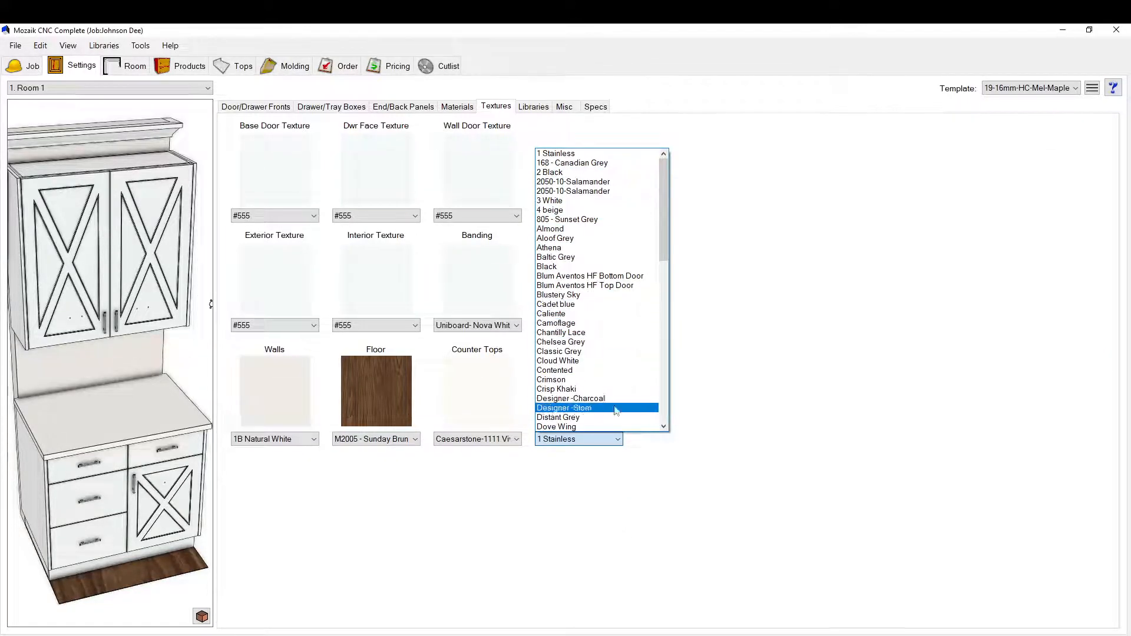
{"action": "key", "text": "alt+Tab"}
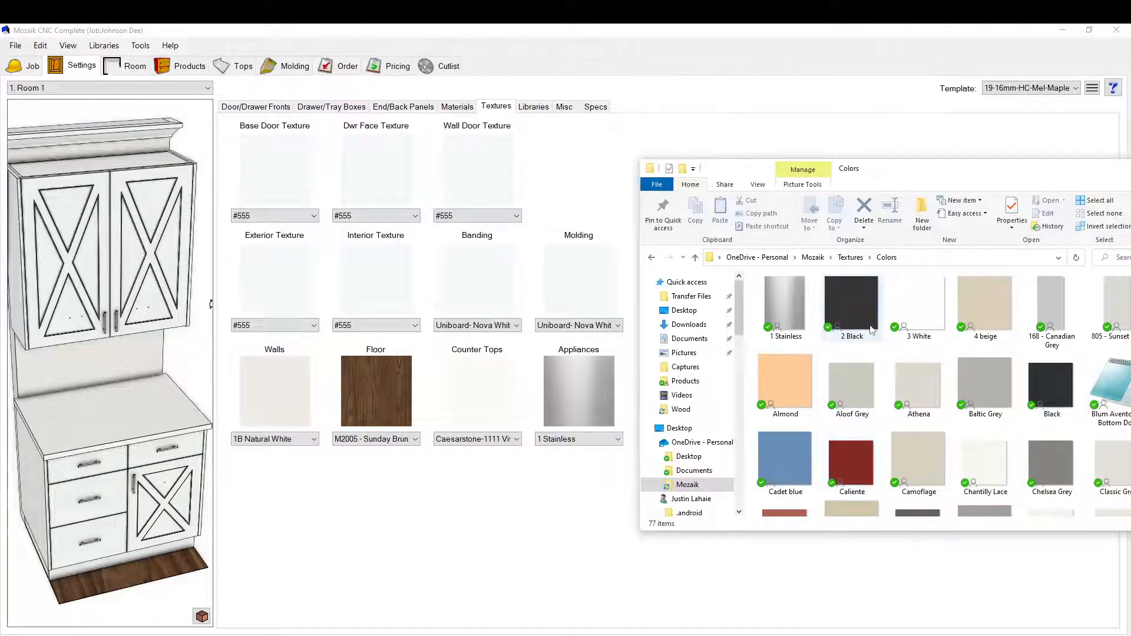
- Examine the texture images in the Floor folder inside Textures
{"action": "left_click", "coordinate": [850, 257]}
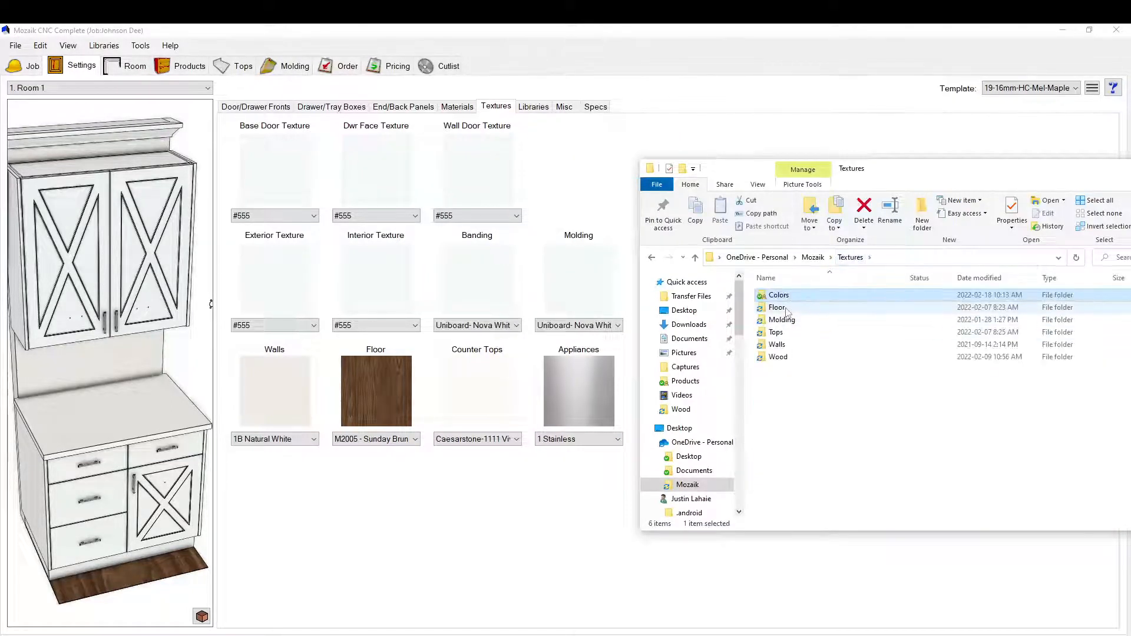
{"action": "double_click", "coordinate": [777, 307]}
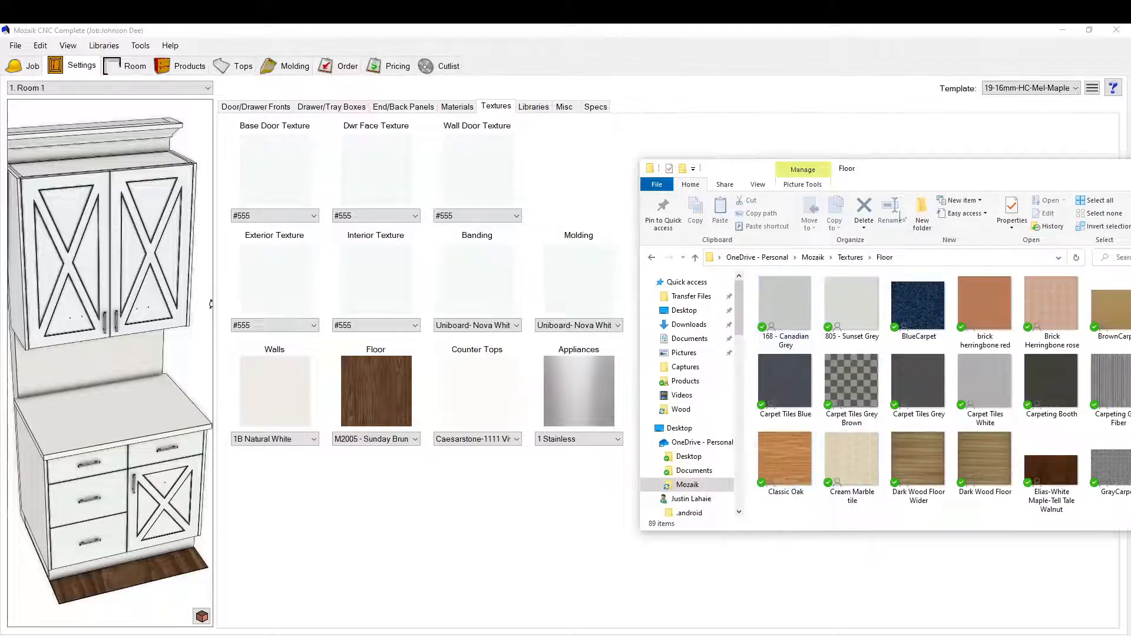
{"action": "left_click_drag", "start_coordinate": [916, 174], "coordinate": [908, 179]}
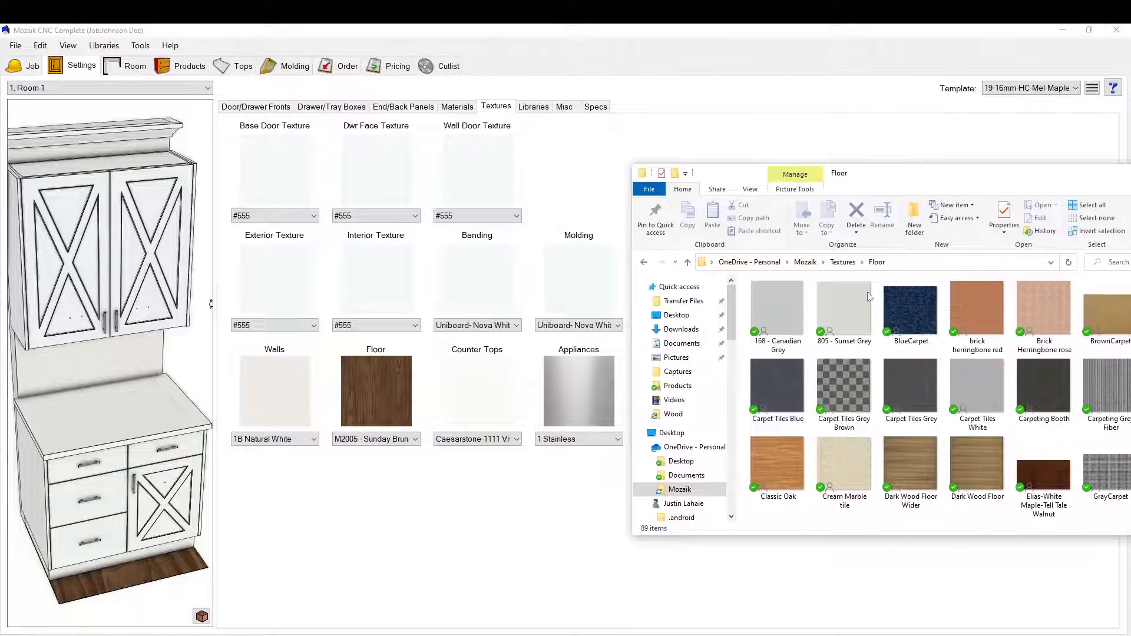
- Look through the countertop texture images in the Tops folder inside Textures
{"action": "left_click", "coordinate": [841, 262]}
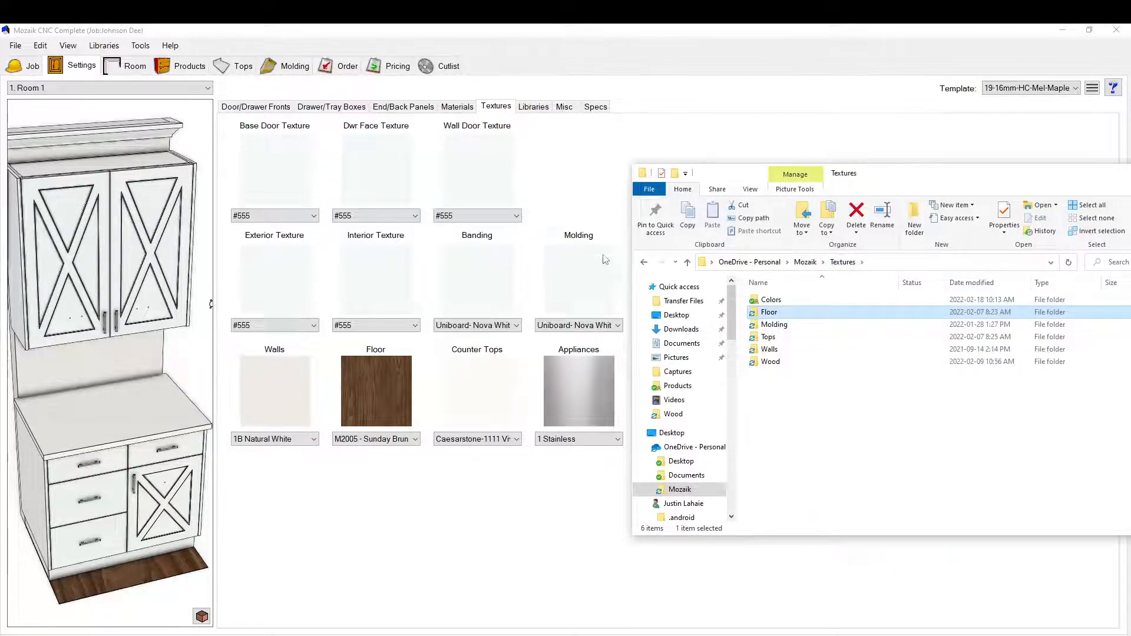
{"action": "double_click", "coordinate": [793, 340]}
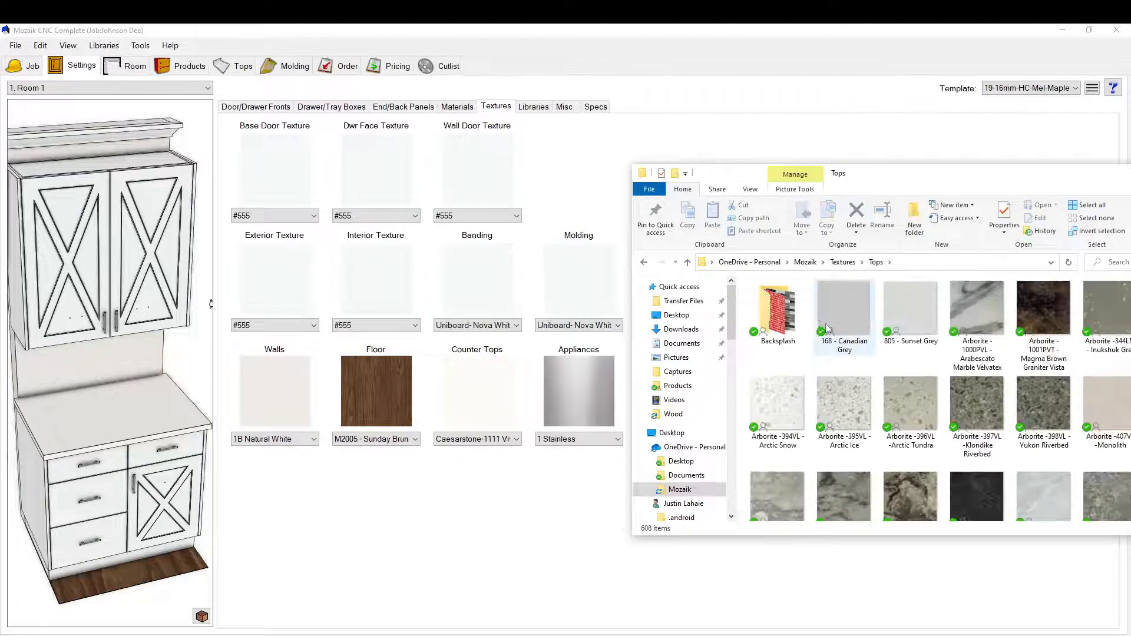
{"action": "scroll", "coordinate": [828, 329], "scroll_direction": "down", "scroll_amount": 15}
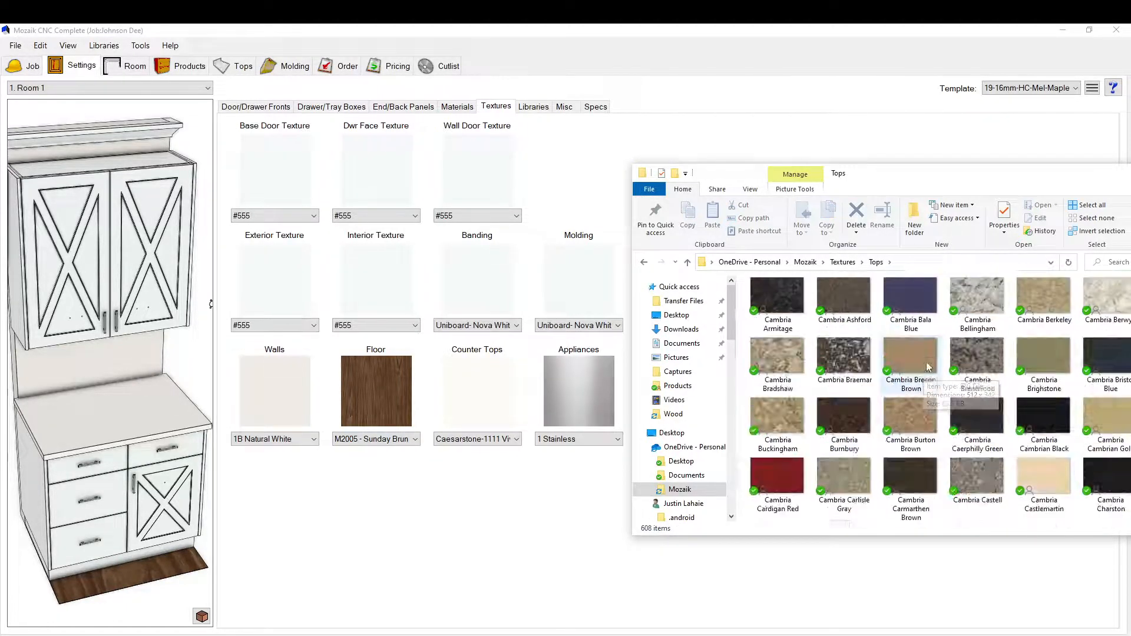
{"action": "scroll", "coordinate": [928, 367], "scroll_direction": "up", "scroll_amount": 15}
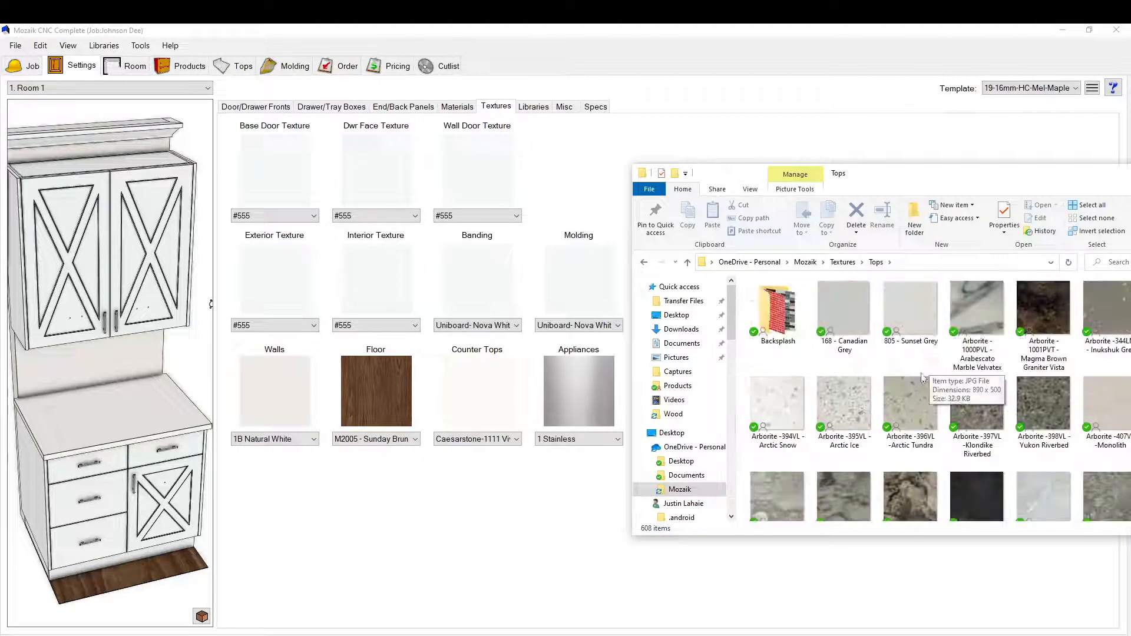
- Reopen the Wood textures folder and clear Mozaik away so the desktop image file is accessible beside it
{"action": "left_click", "coordinate": [843, 263]}
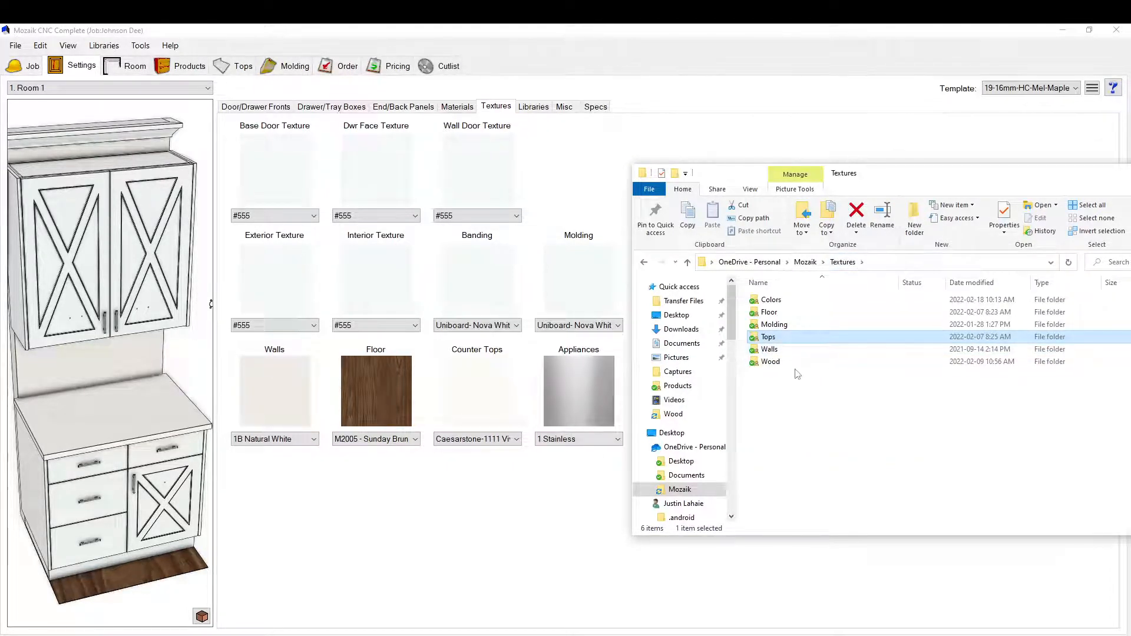
{"action": "double_click", "coordinate": [771, 362]}
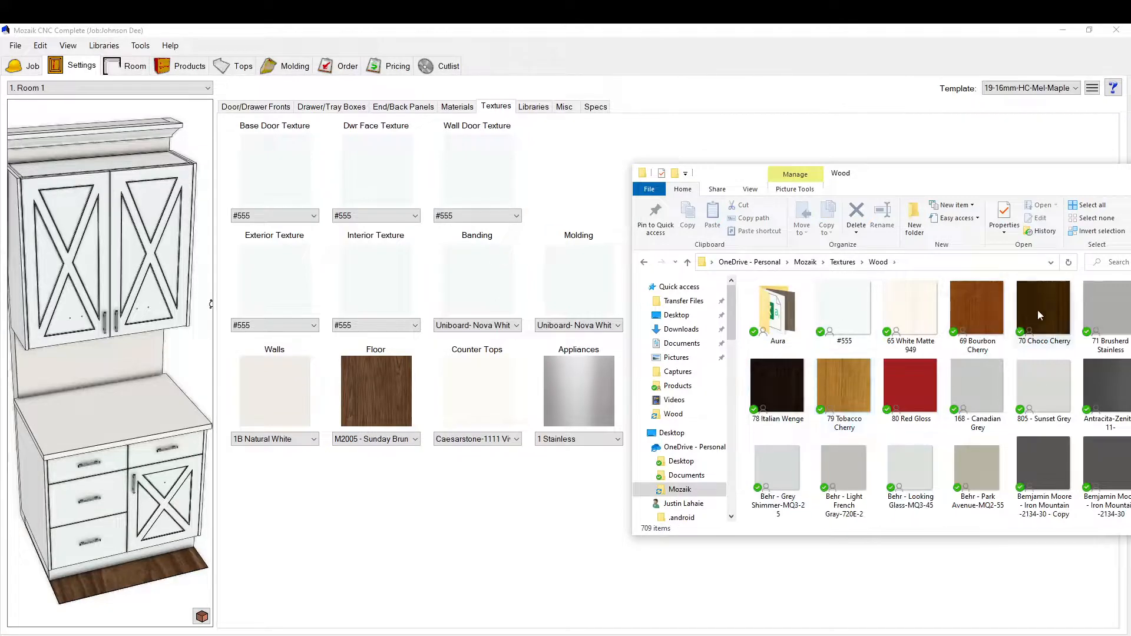
{"action": "left_click_drag", "start_coordinate": [939, 182], "coordinate": [766, 201]}
{"action": "left_click_drag", "start_coordinate": [682, 34], "coordinate": [0, 128]}
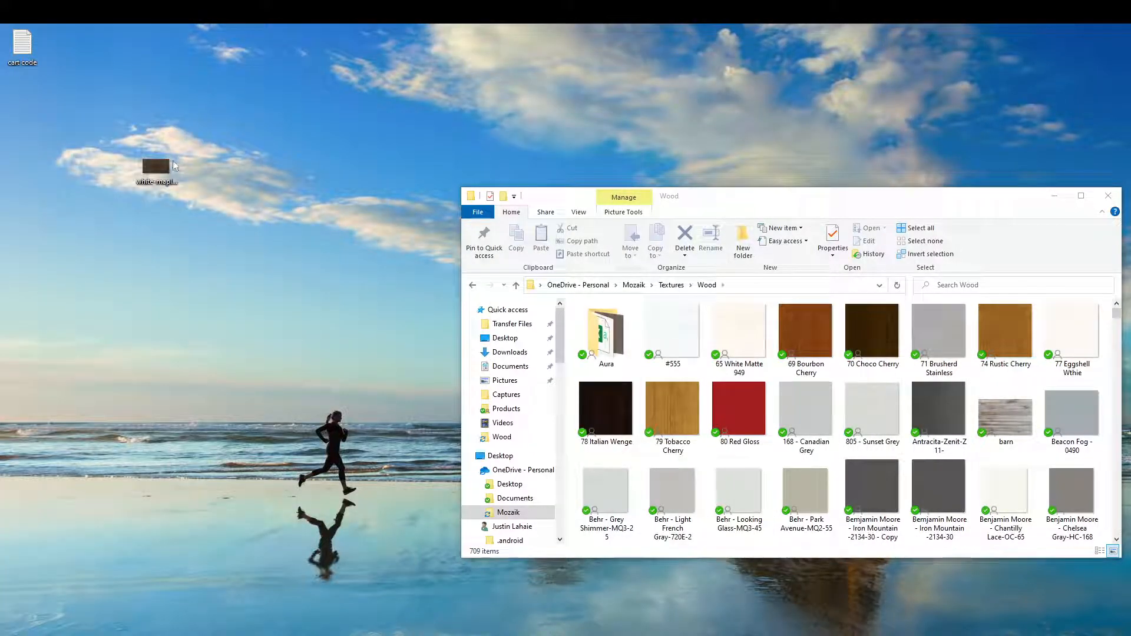
- Copy the white-maple-coffee-bean image from the desktop into the Wood textures folder
{"action": "left_click_drag", "start_coordinate": [158, 170], "coordinate": [330, 172]}
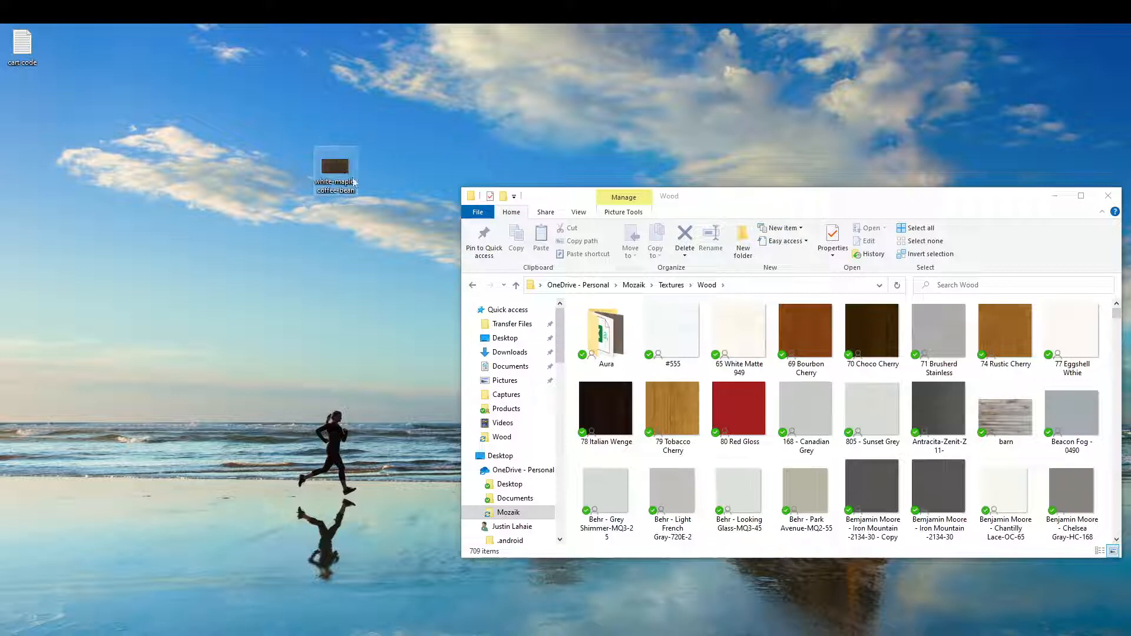
{"action": "right_click", "coordinate": [330, 164]}
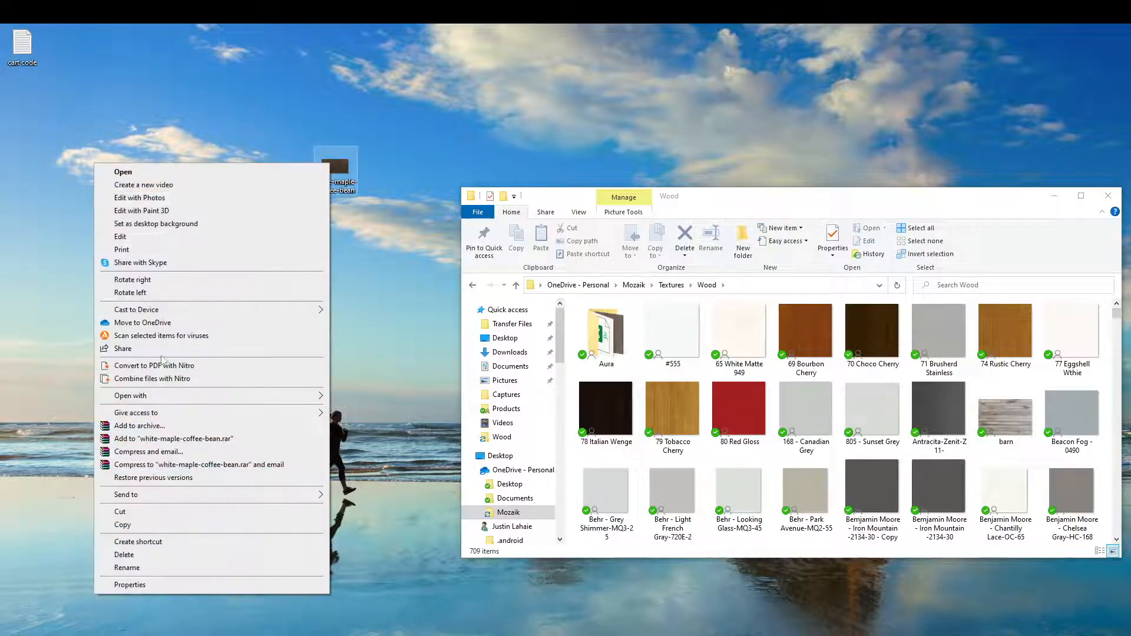
{"action": "left_click", "coordinate": [158, 525]}
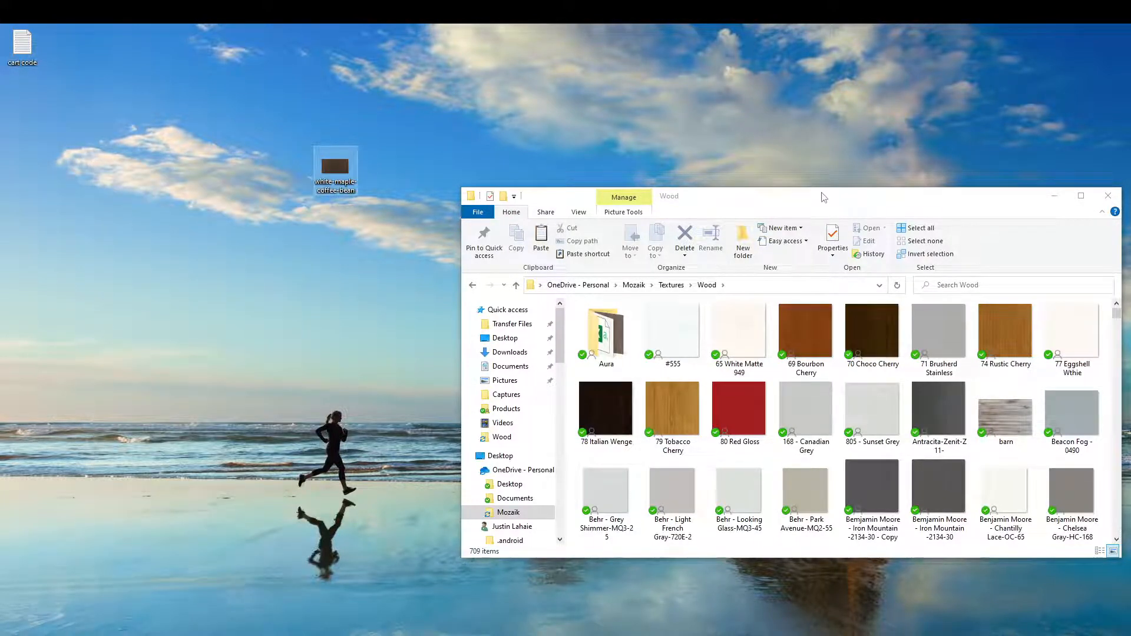
{"action": "left_click_drag", "start_coordinate": [823, 197], "coordinate": [728, 86]}
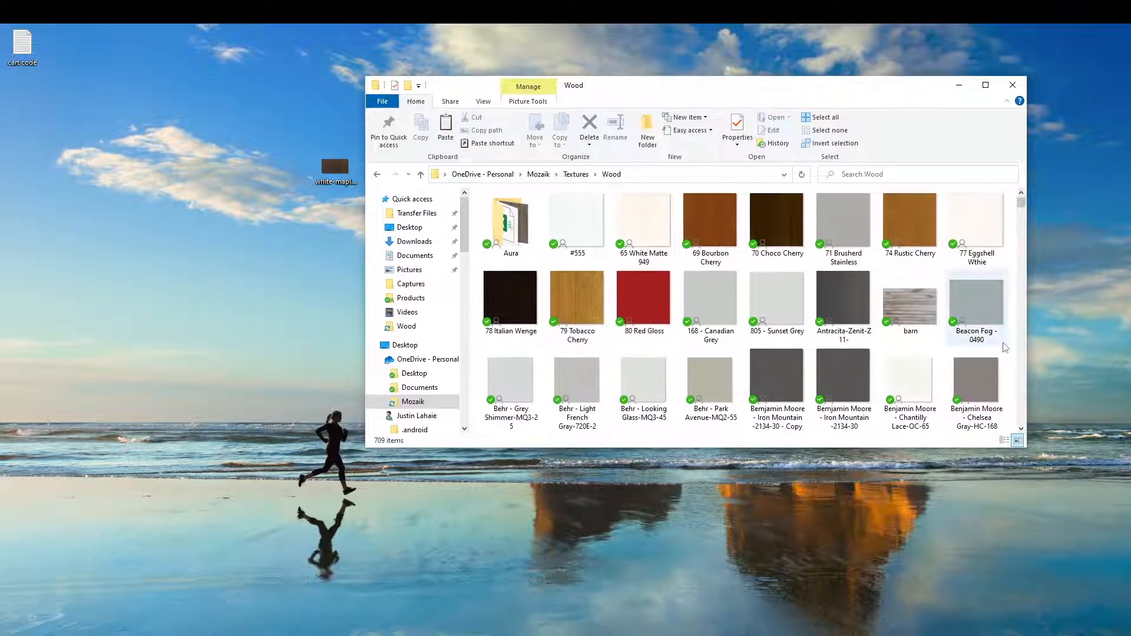
{"action": "right_click", "coordinate": [1013, 324]}
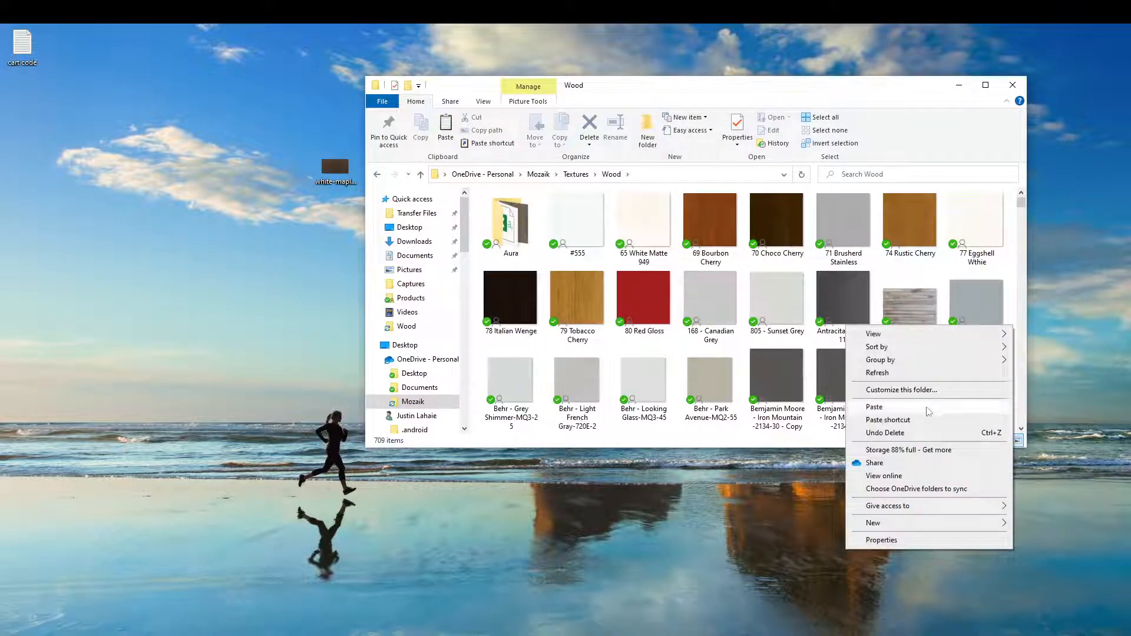
{"action": "left_click", "coordinate": [874, 407]}
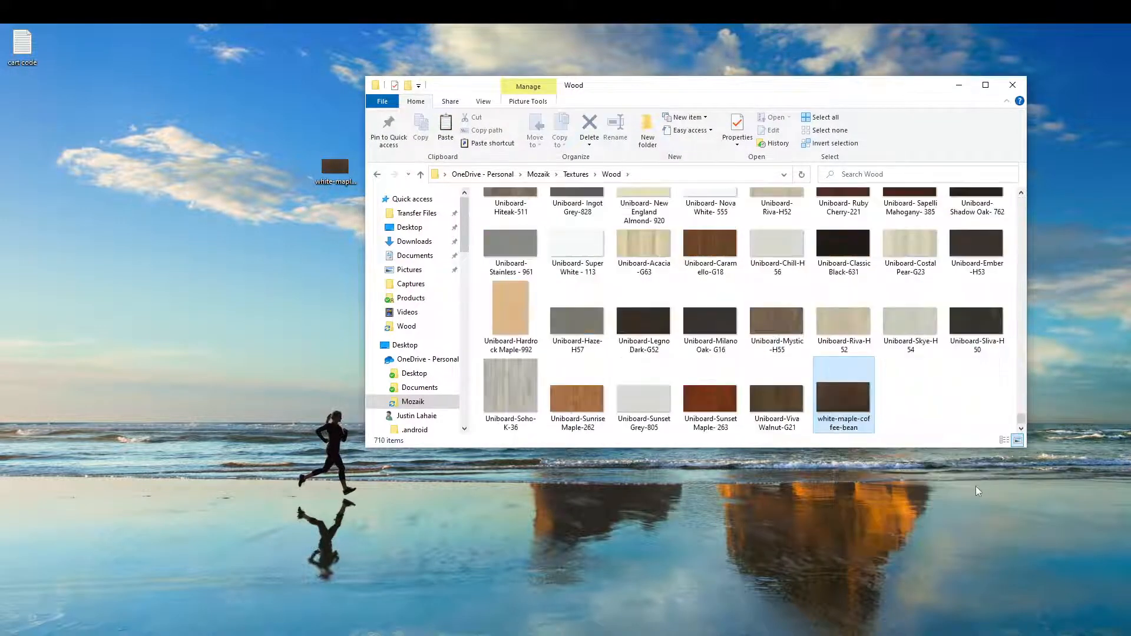
- Rename the pasted image in the Wood folder as Elias-White Maple Coffee Bean
{"action": "left_click", "coordinate": [859, 429]}
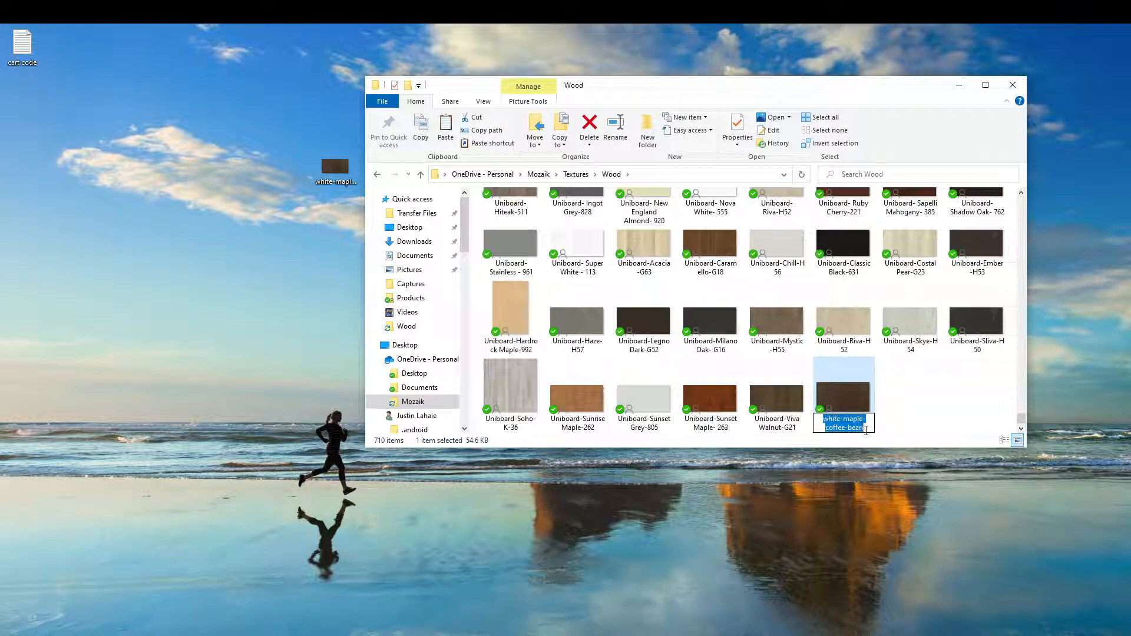
{"action": "type", "text": "W"}
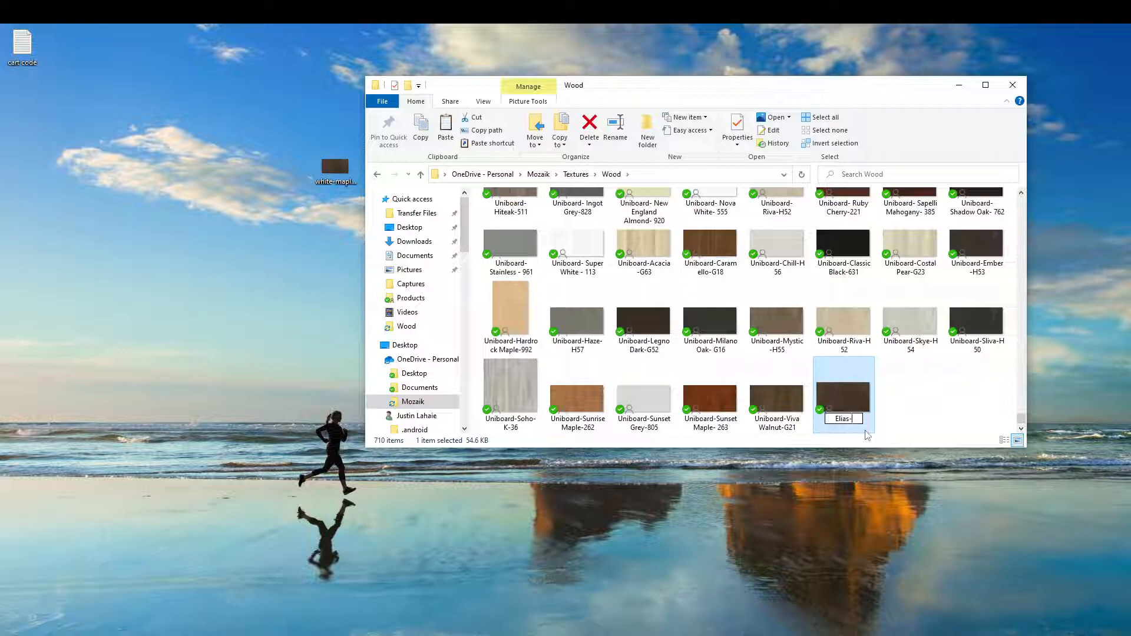
{"action": "type", "text": "lias-White Maple C"}
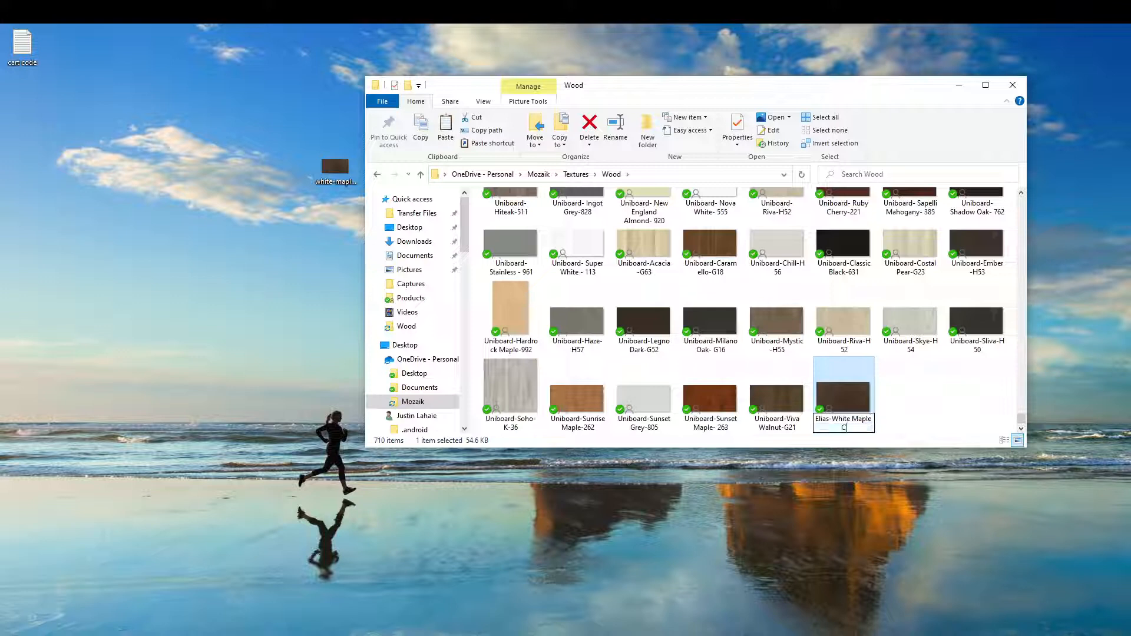
{"action": "type", "text": "offee Bean"}
{"action": "left_click", "coordinate": [927, 397]}
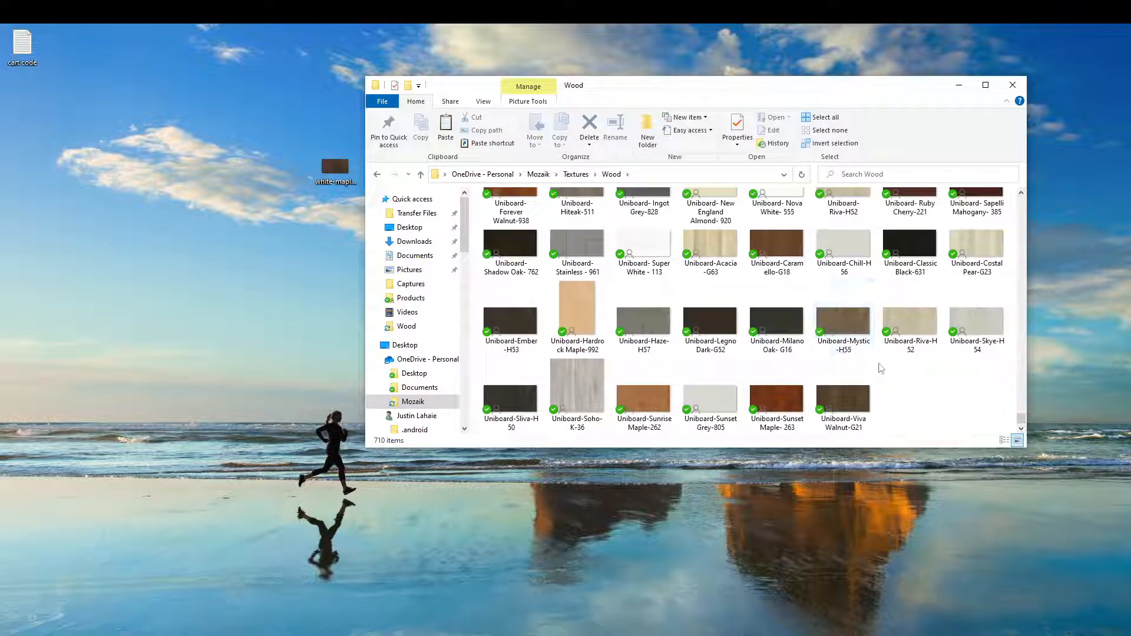
- Copy the Elias-White Maple Coffee Bean image from the Wood folder into the Molding folder inside Textures
{"action": "left_click_drag", "start_coordinate": [1021, 419], "coordinate": [1001, 251]}
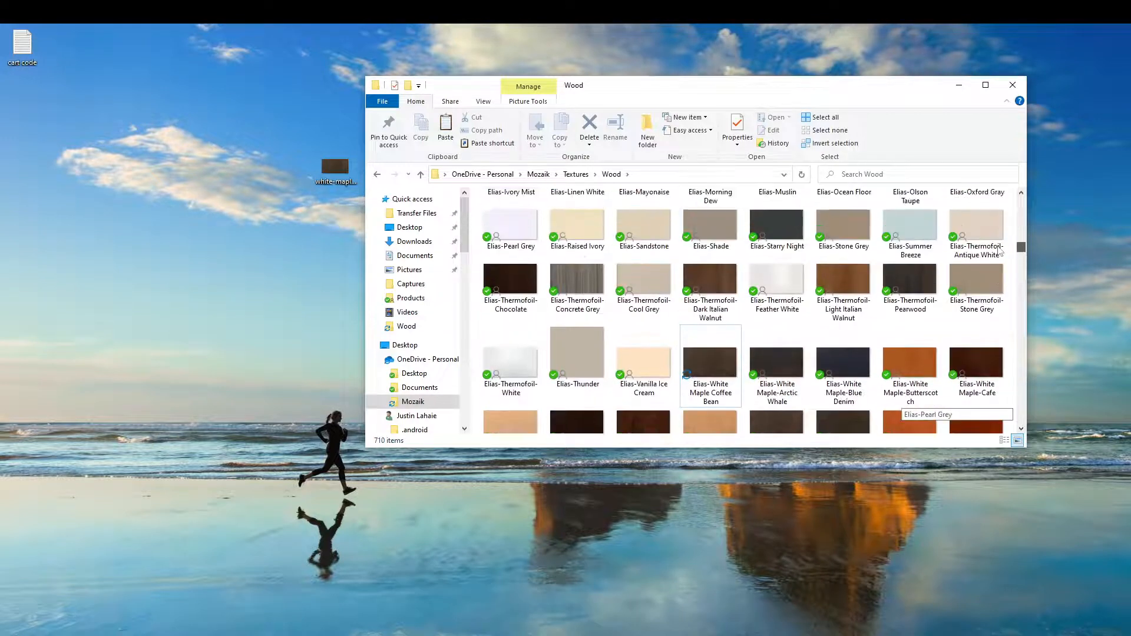
{"action": "left_click", "coordinate": [707, 370]}
{"action": "right_click", "coordinate": [705, 366]}
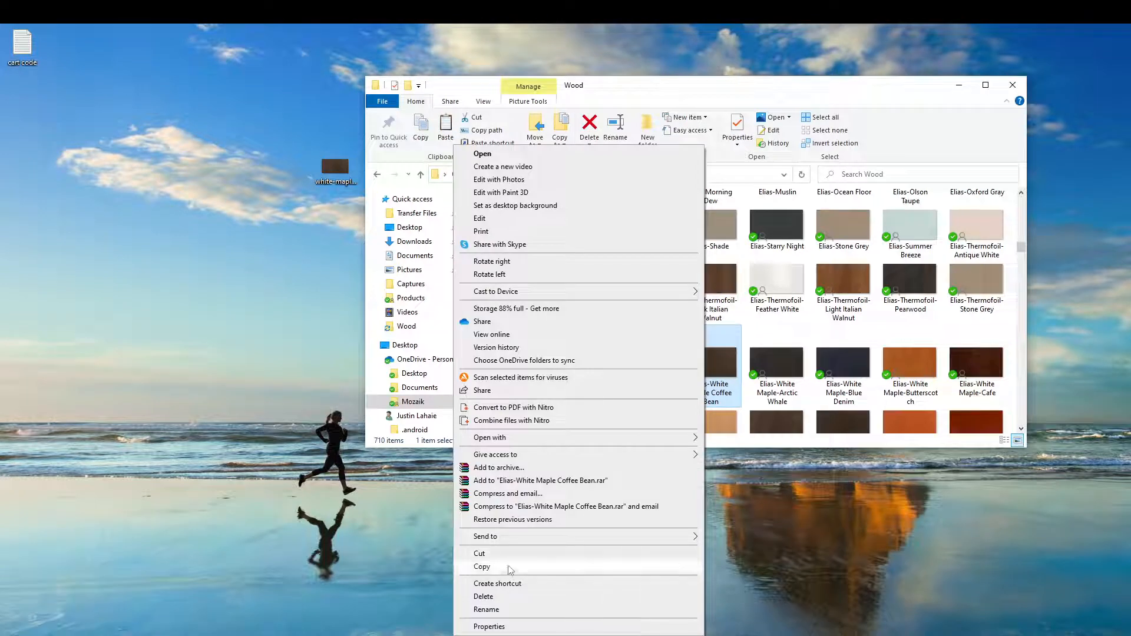
{"action": "left_click", "coordinate": [511, 567]}
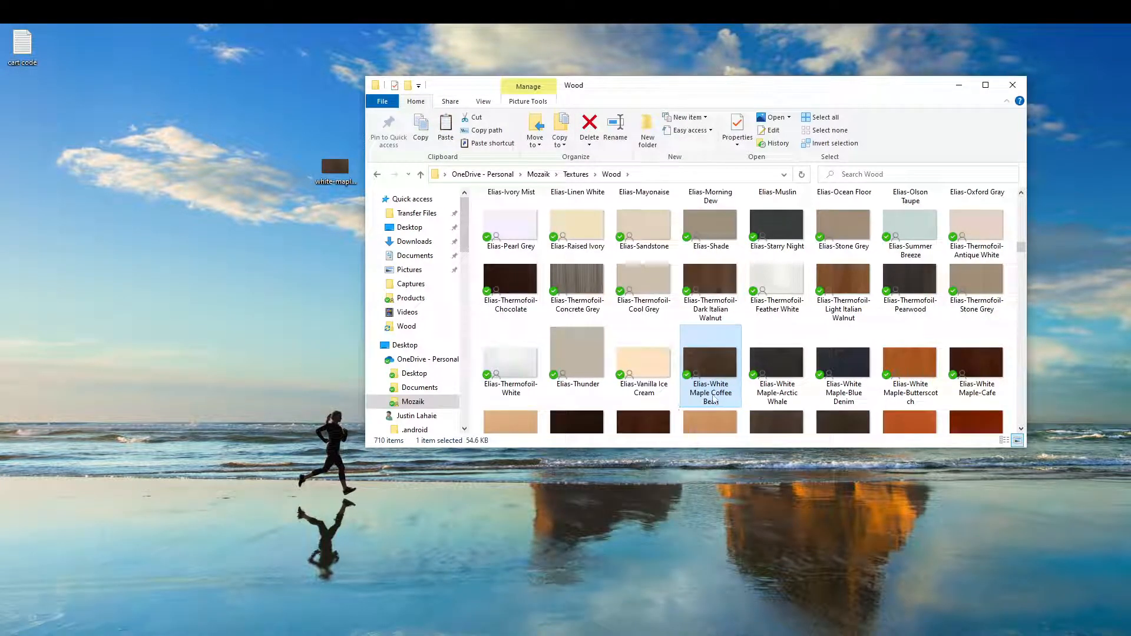
{"action": "left_click", "coordinate": [576, 175]}
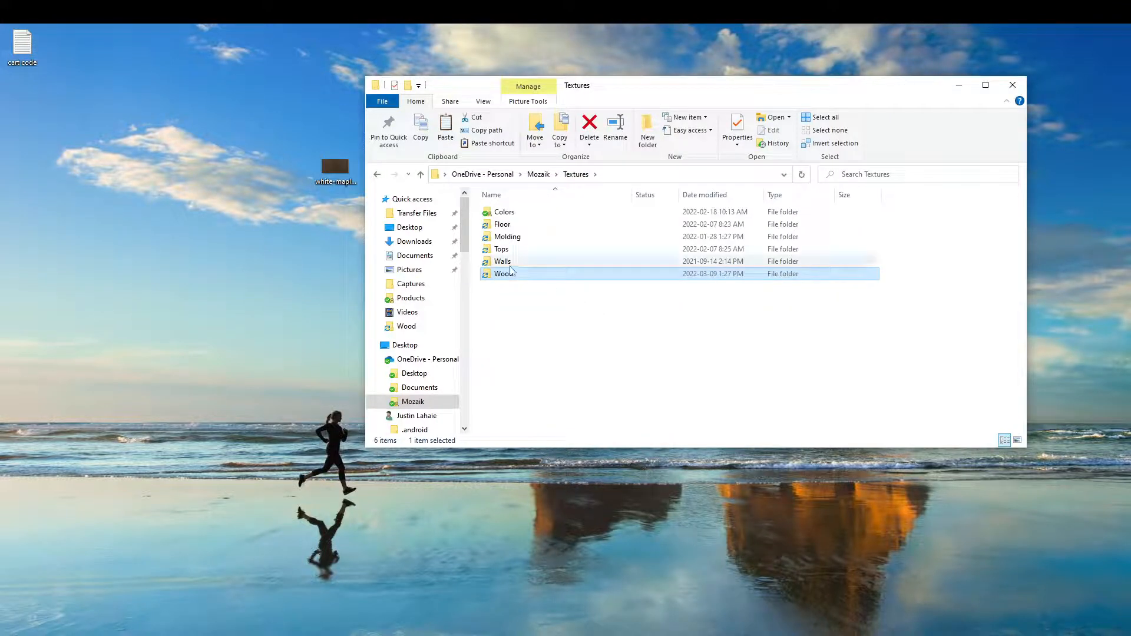
{"action": "double_click", "coordinate": [508, 237]}
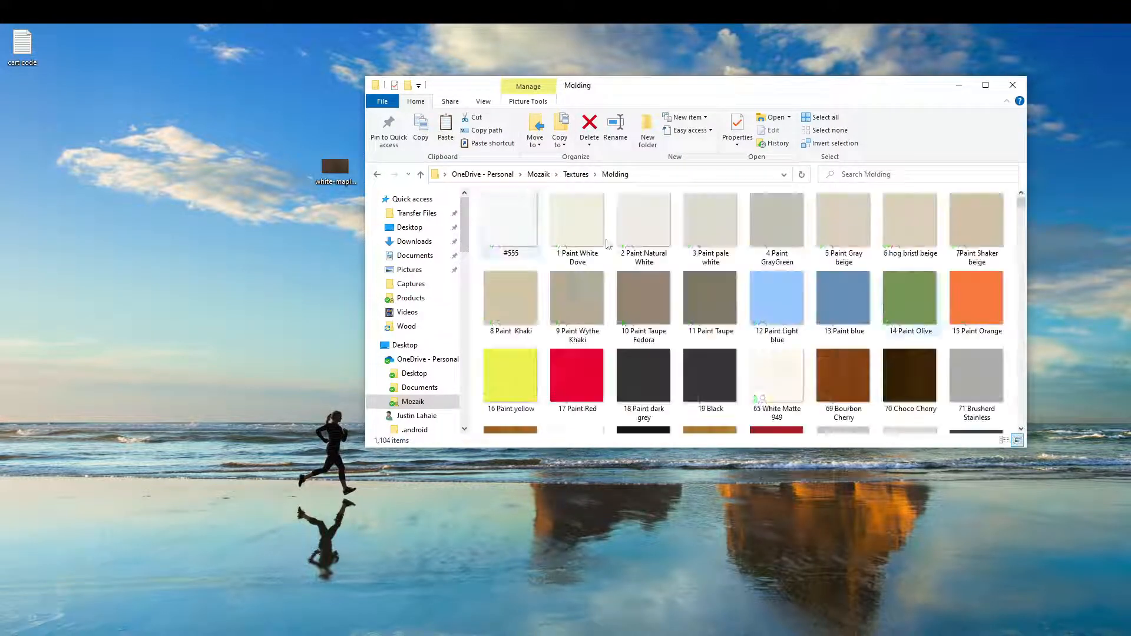
{"action": "right_click", "coordinate": [1012, 317]}
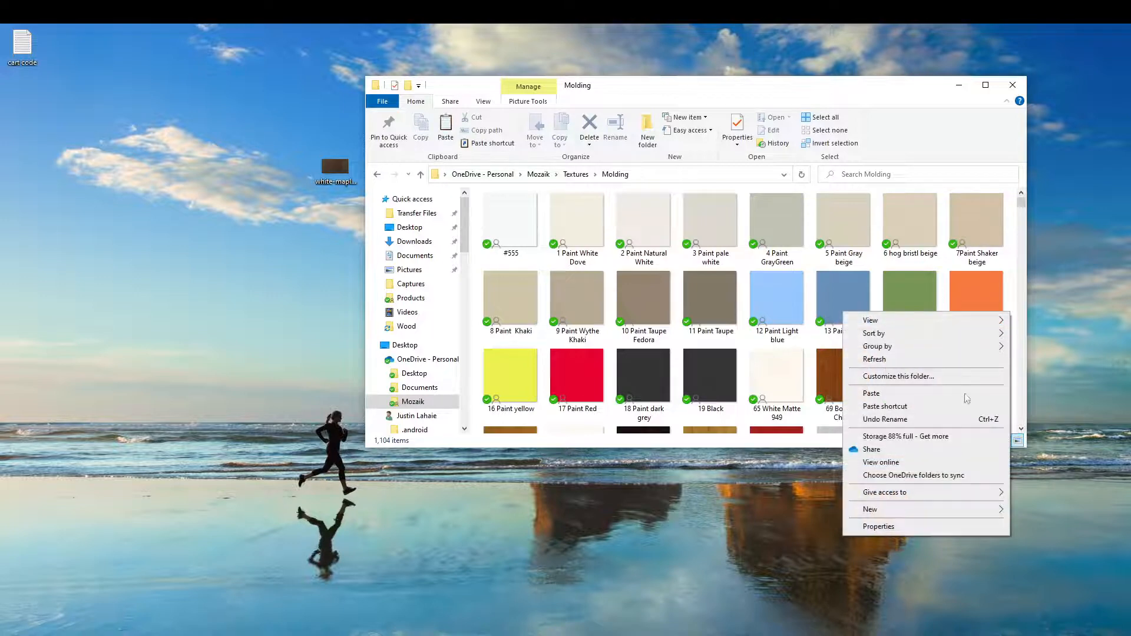
{"action": "left_click", "coordinate": [891, 399]}
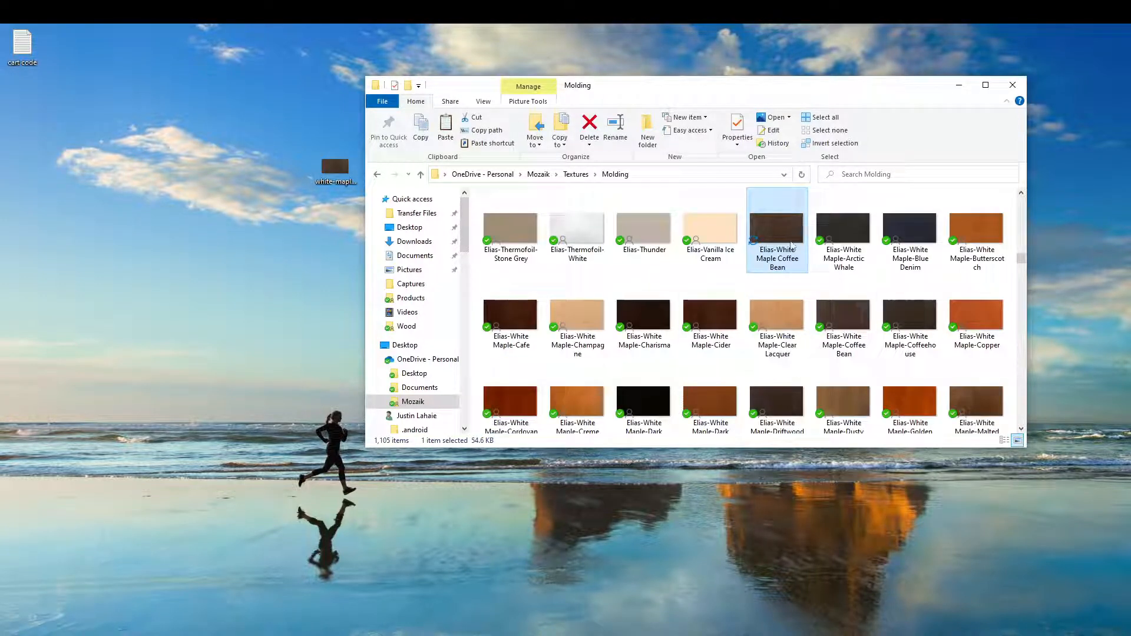
- Paste the same coffee bean image into the Tops textures folder and close the folder window
{"action": "key", "text": "alt+Left"}
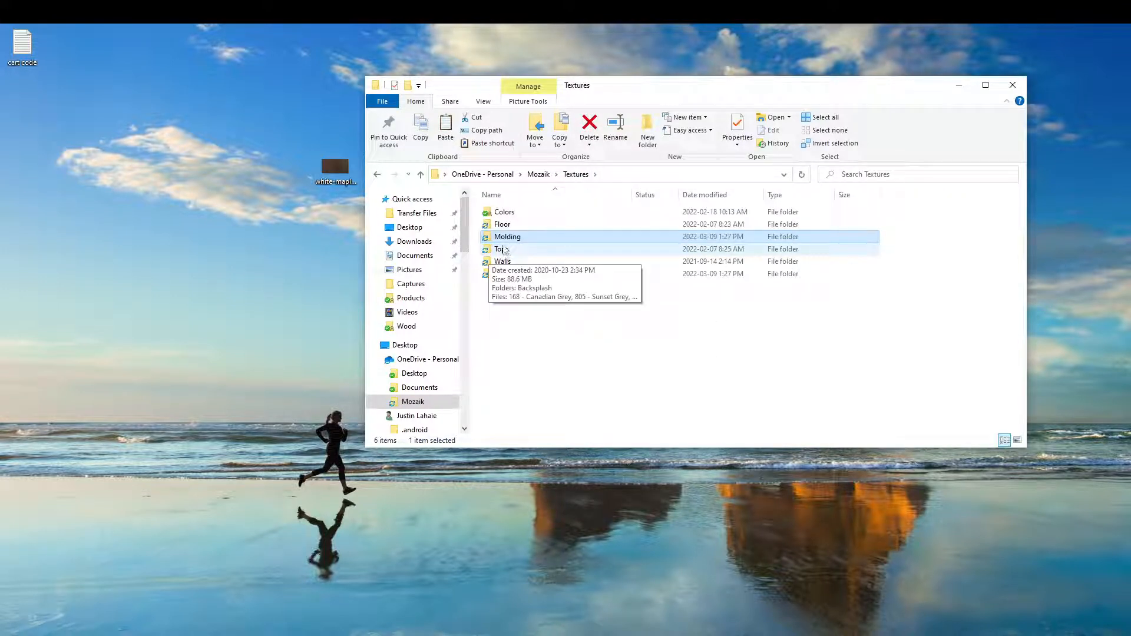
{"action": "double_click", "coordinate": [502, 249]}
{"action": "right_click", "coordinate": [1010, 268]}
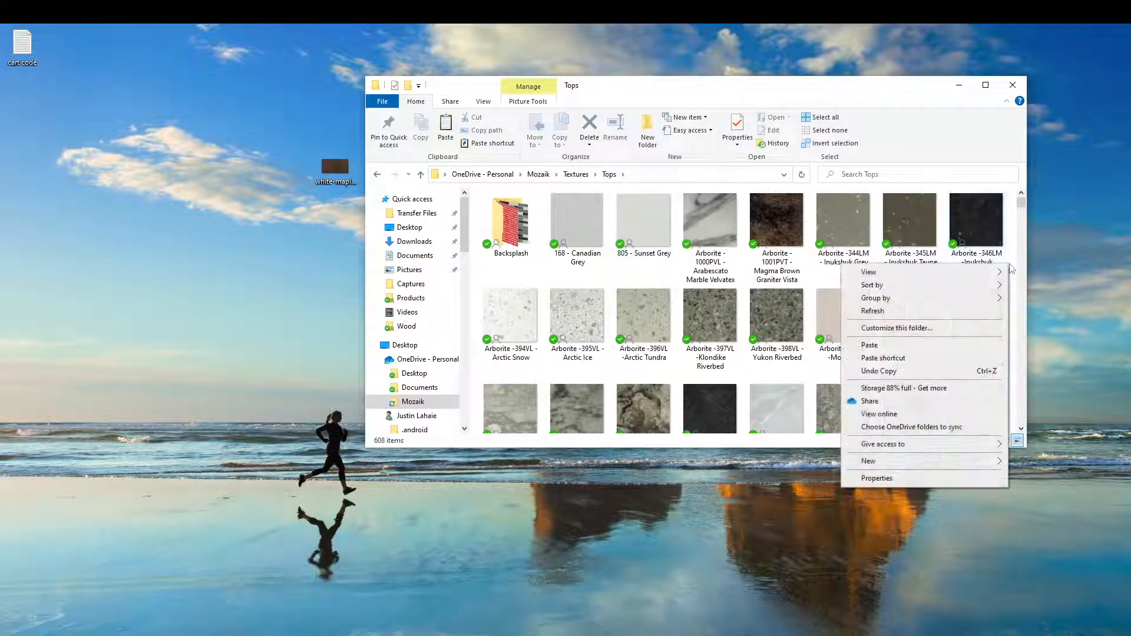
{"action": "left_click", "coordinate": [872, 345]}
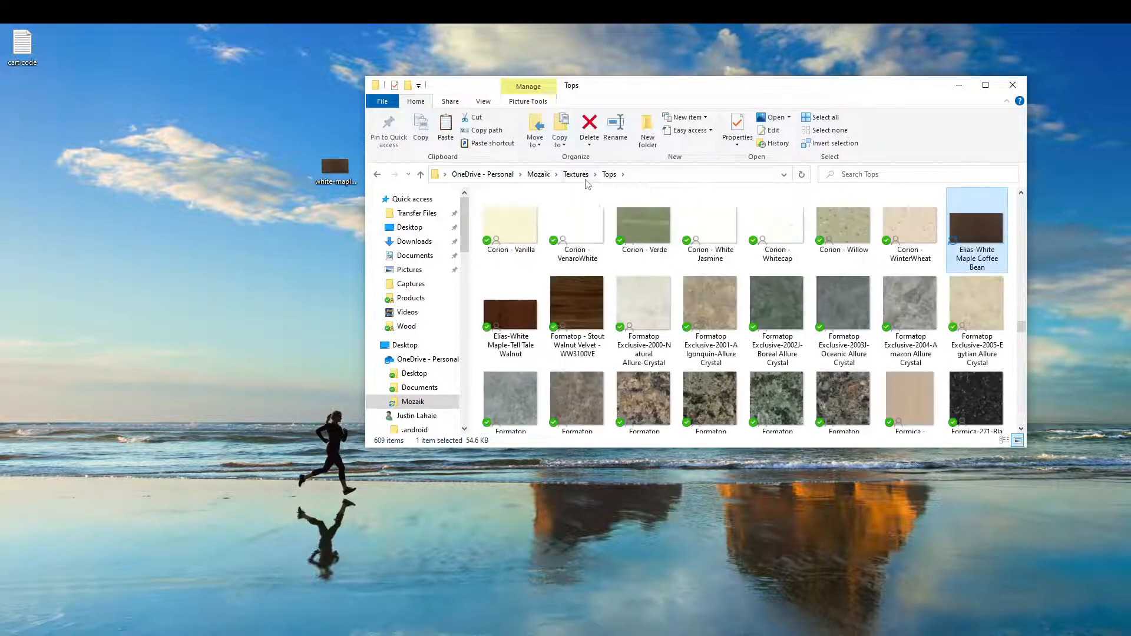
{"action": "left_click", "coordinate": [582, 177]}
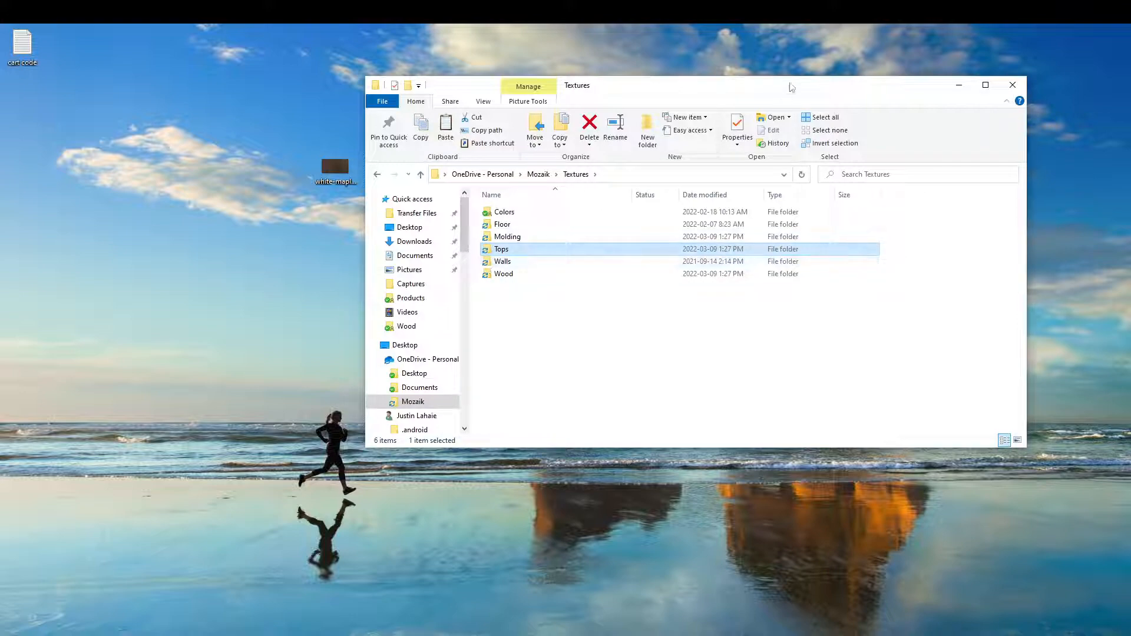
{"action": "left_click", "coordinate": [1012, 85]}
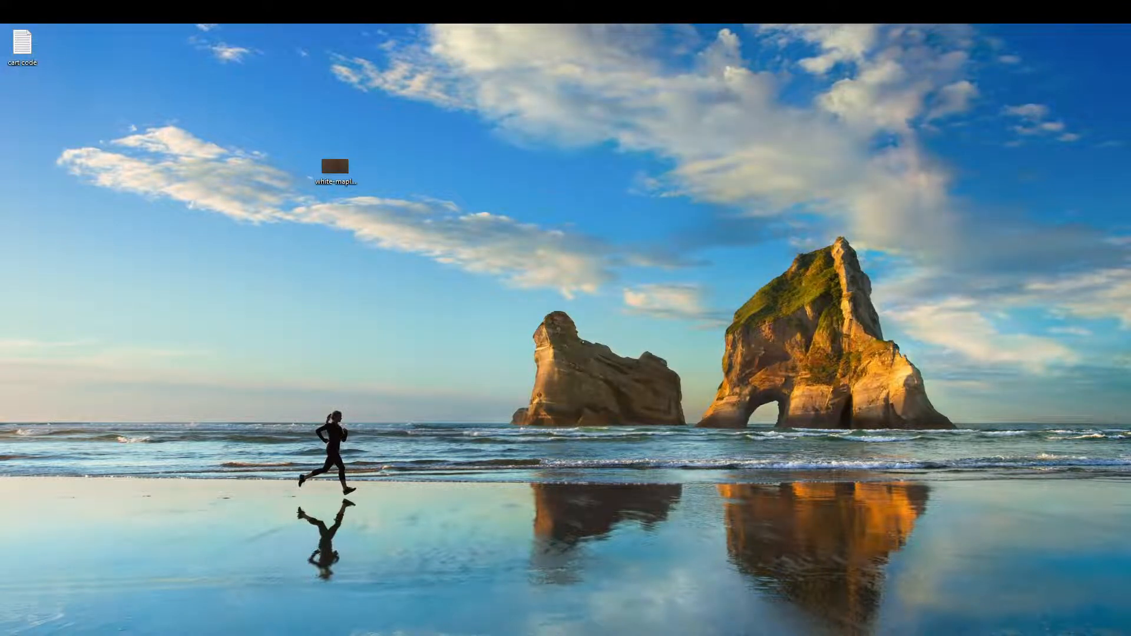
{"action": "left_click_drag", "start_coordinate": [446, 195], "coordinate": [675, 25]}
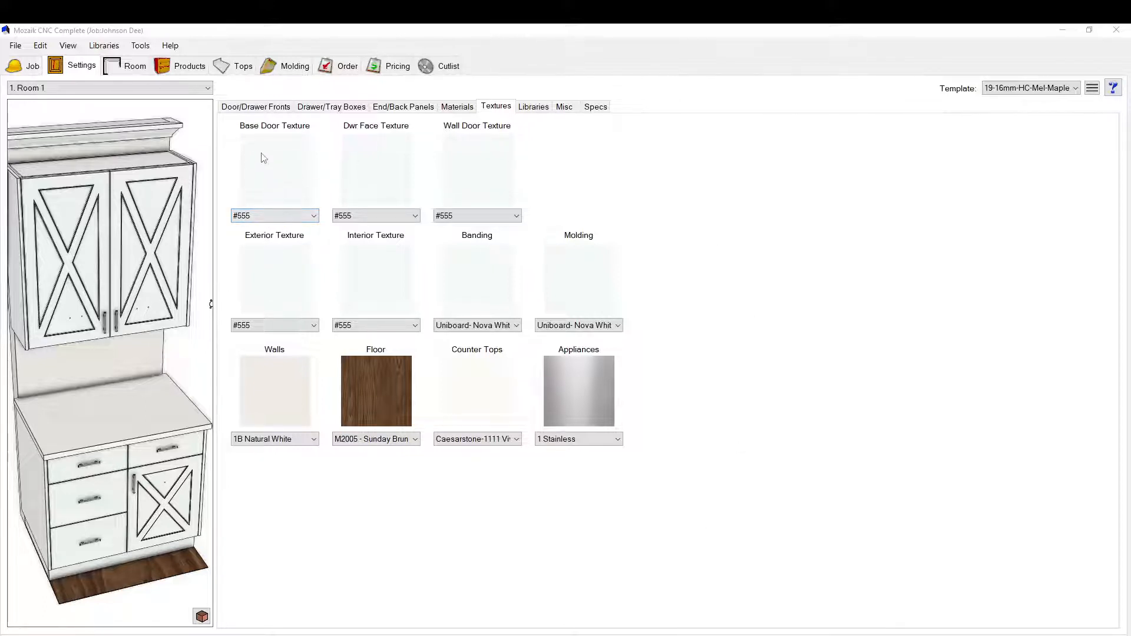
- In Mozaik, set the base door texture to Elias-White Maple-Coffee Bean from the existing texture list
{"action": "left_click", "coordinate": [307, 216]}
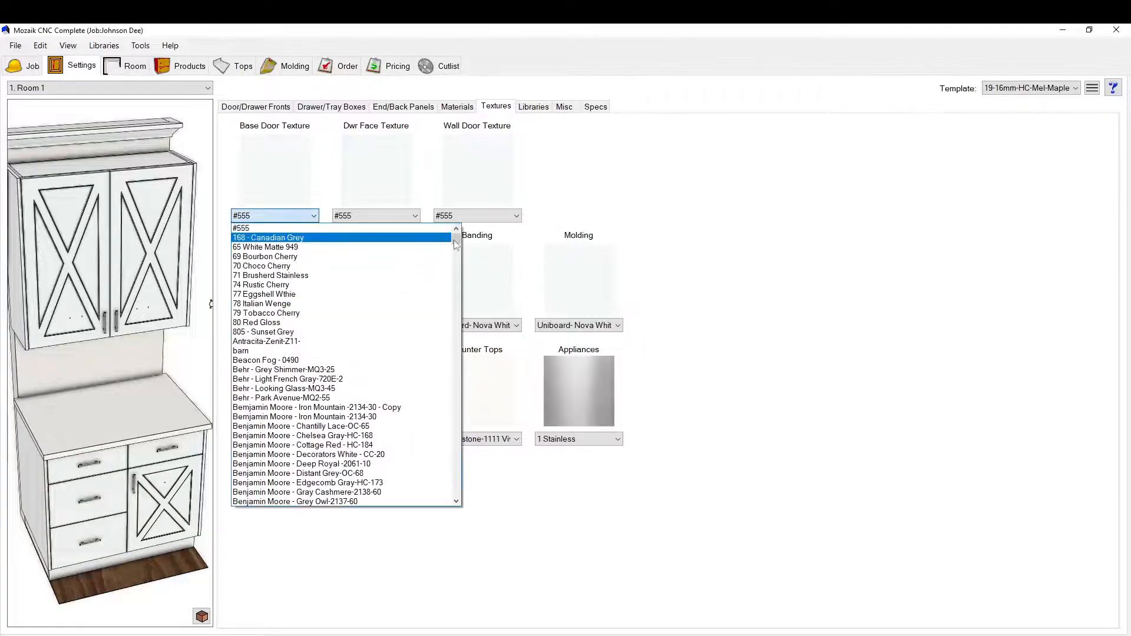
{"action": "left_click_drag", "start_coordinate": [457, 239], "coordinate": [453, 305]}
{"action": "left_click_drag", "start_coordinate": [457, 396], "coordinate": [457, 315]}
{"action": "scroll", "coordinate": [317, 273], "scroll_direction": "up", "scroll_amount": 2}
{"action": "scroll", "coordinate": [312, 262], "scroll_direction": "up", "scroll_amount": 15}
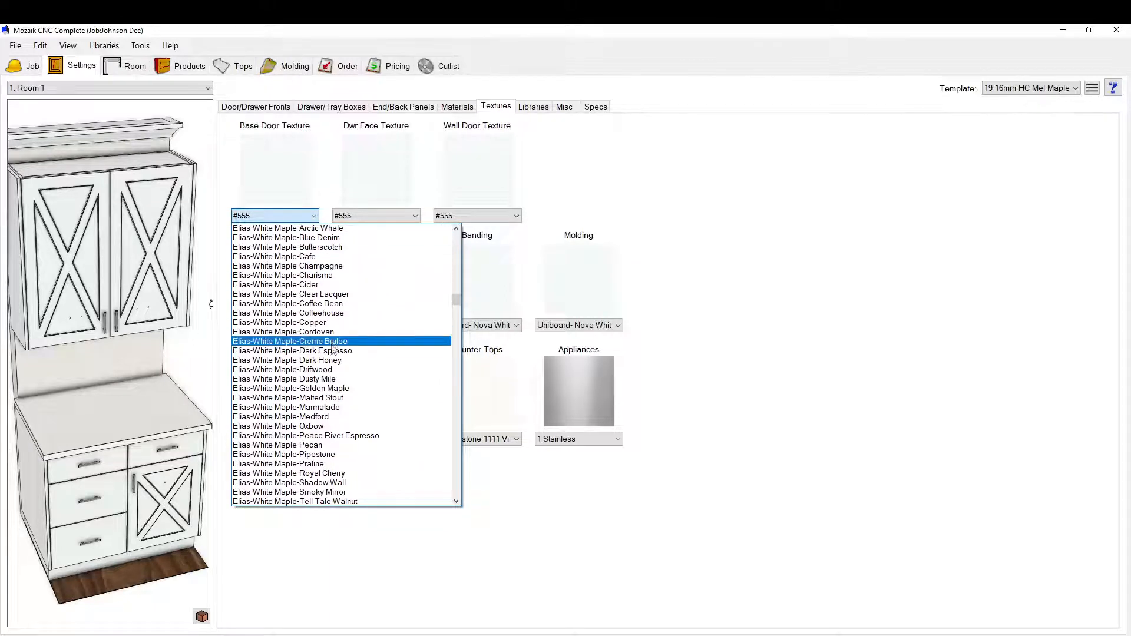
{"action": "left_click", "coordinate": [316, 304]}
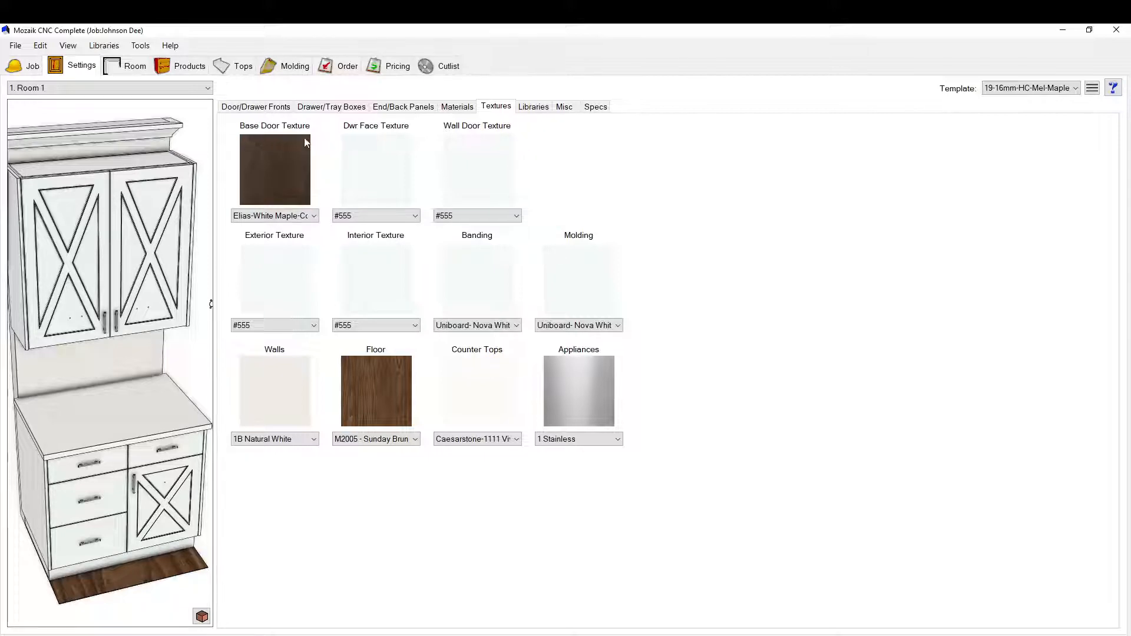
- Look through the base door texture list again for the newly added coffee bean texture
{"action": "left_click", "coordinate": [297, 216]}
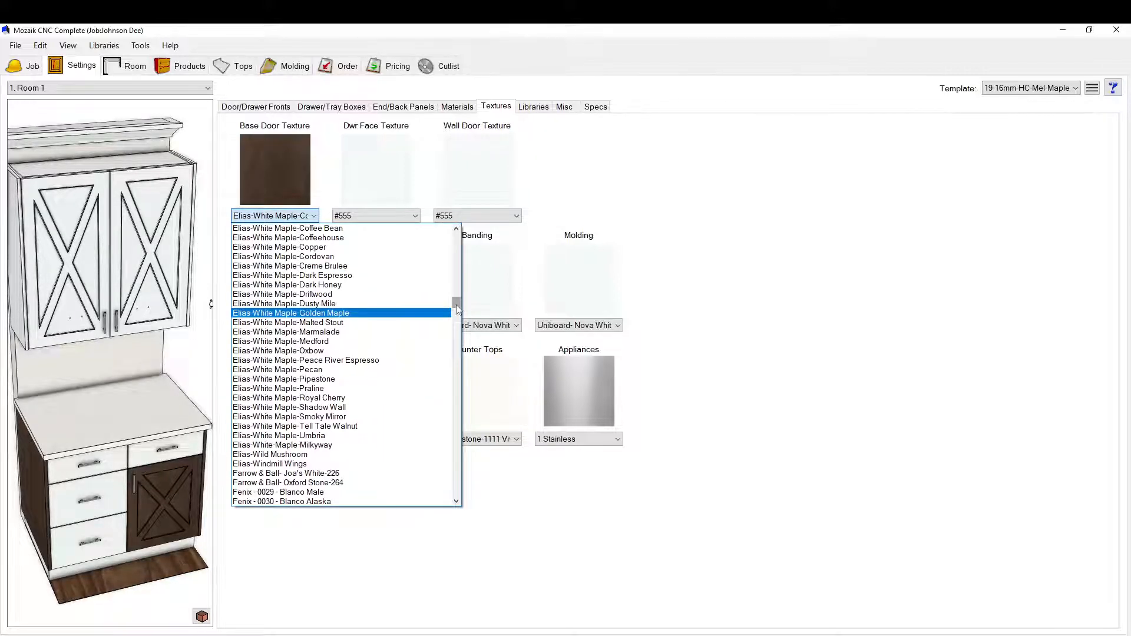
{"action": "left_click_drag", "start_coordinate": [457, 309], "coordinate": [457, 295]}
{"action": "scroll", "coordinate": [318, 441], "scroll_direction": "up", "scroll_amount": 1}
{"action": "left_click", "coordinate": [318, 441]}
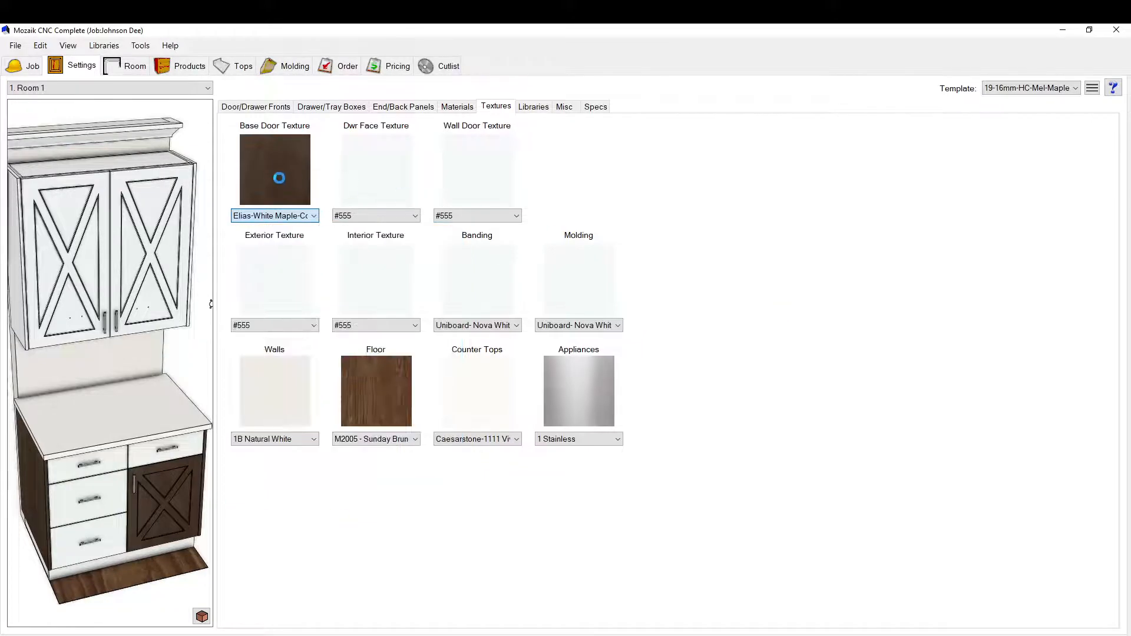
- Load the Elias-White Maple Coffee Bean image from the Wood folder as the base door texture
{"action": "left_click", "coordinate": [284, 155]}
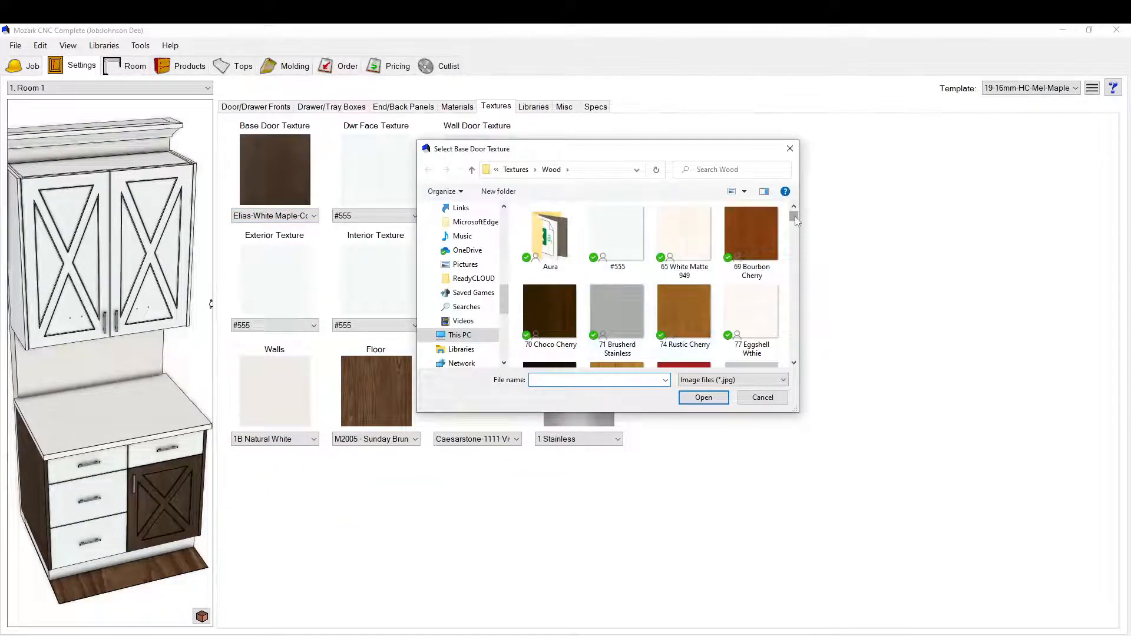
{"action": "left_click_drag", "start_coordinate": [794, 216], "coordinate": [794, 246]}
{"action": "scroll", "coordinate": [726, 284], "scroll_direction": "down", "scroll_amount": 5}
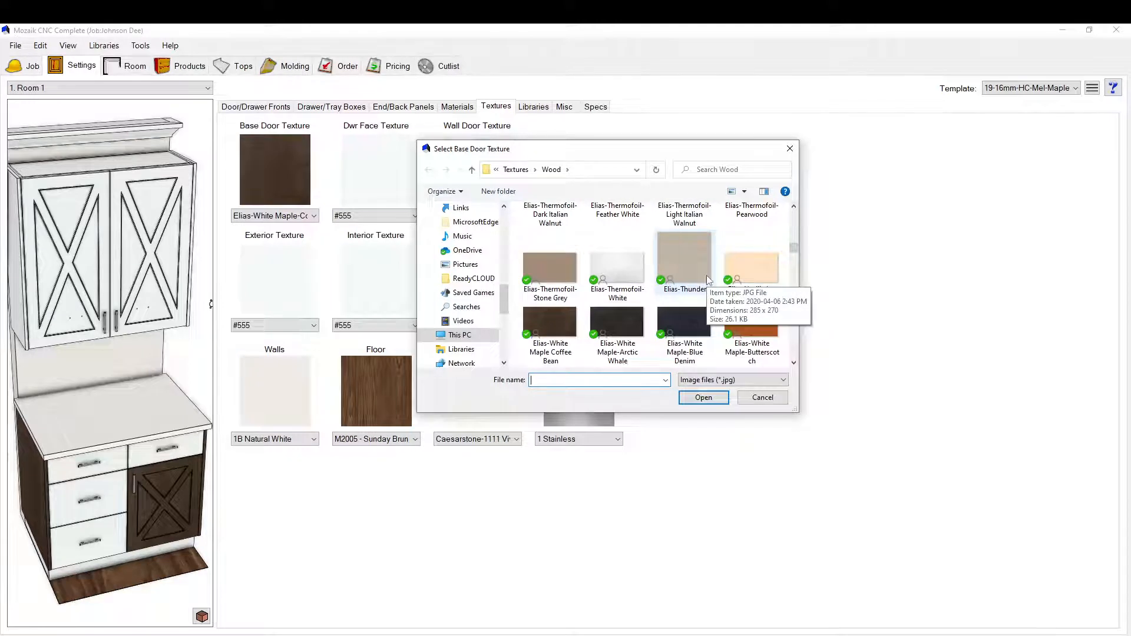
{"action": "scroll", "coordinate": [707, 280], "scroll_direction": "down", "scroll_amount": 1}
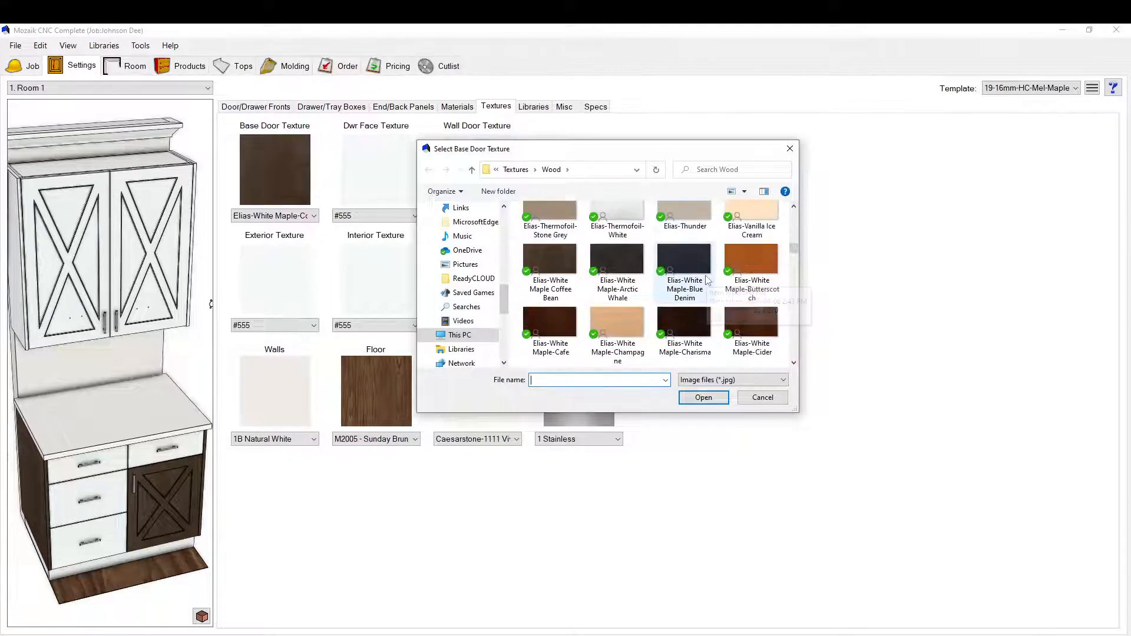
{"action": "left_click", "coordinate": [543, 268]}
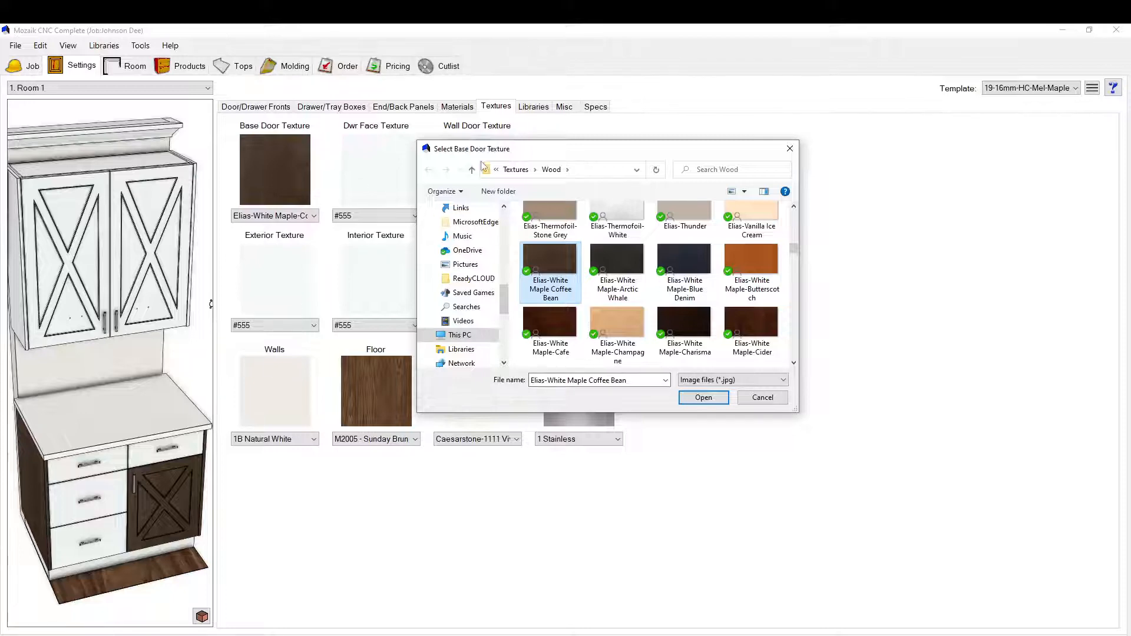
{"action": "mouse_move", "coordinate": [485, 151]}
{"action": "left_mouse_down"}
{"action": "mouse_move", "coordinate": [488, 297]}
{"action": "mouse_move", "coordinate": [493, 165]}
{"action": "left_mouse_up"}
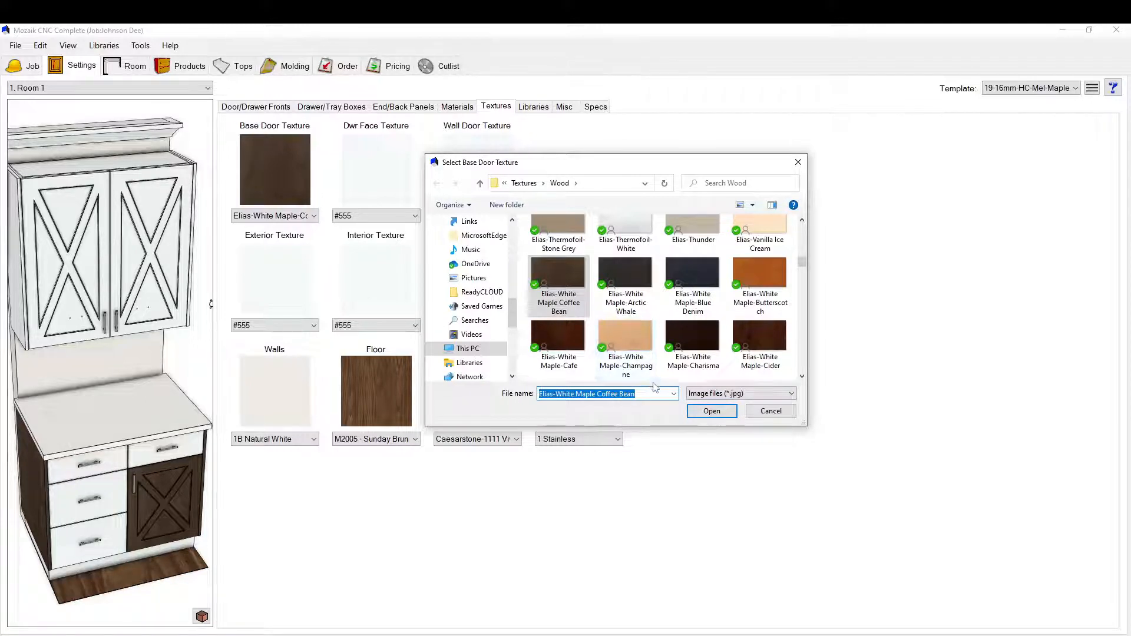
{"action": "left_click", "coordinate": [711, 411]}
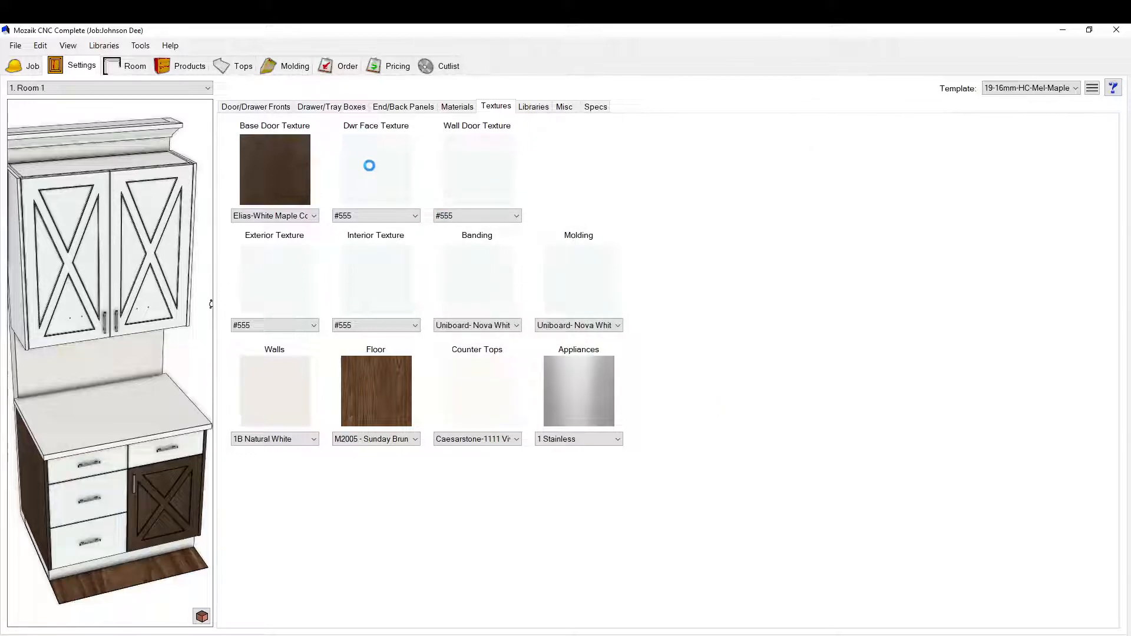
- Set the drawer face texture to the Elias-White Maple Coffee Bean image
{"action": "left_click", "coordinate": [369, 185]}
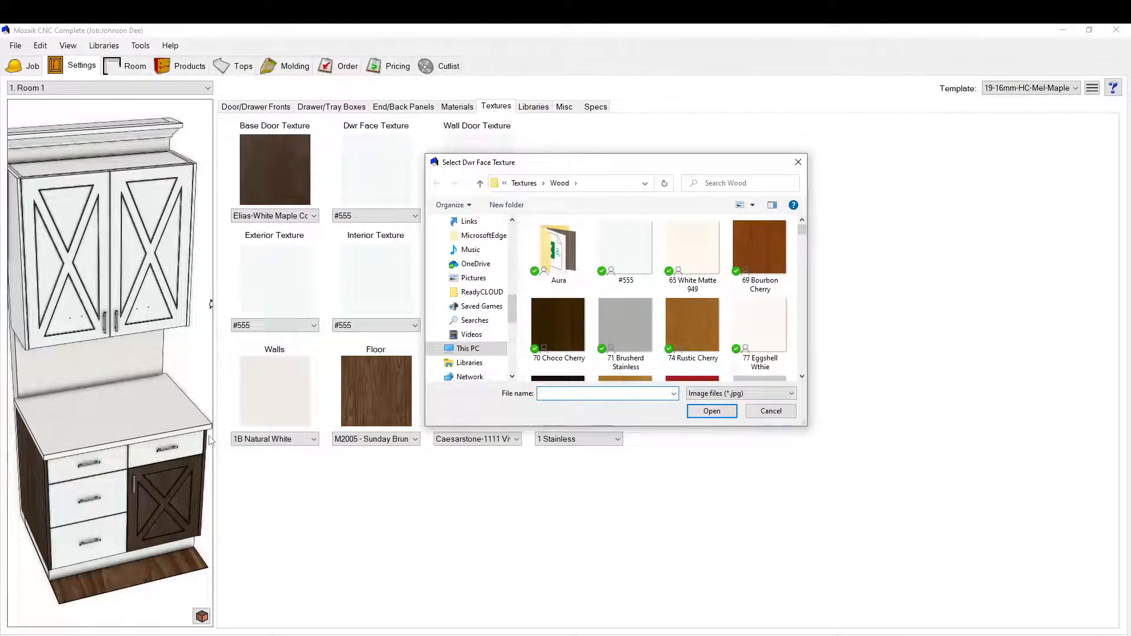
{"action": "type", "text": "Elias-White Maple Coffee Bean"}
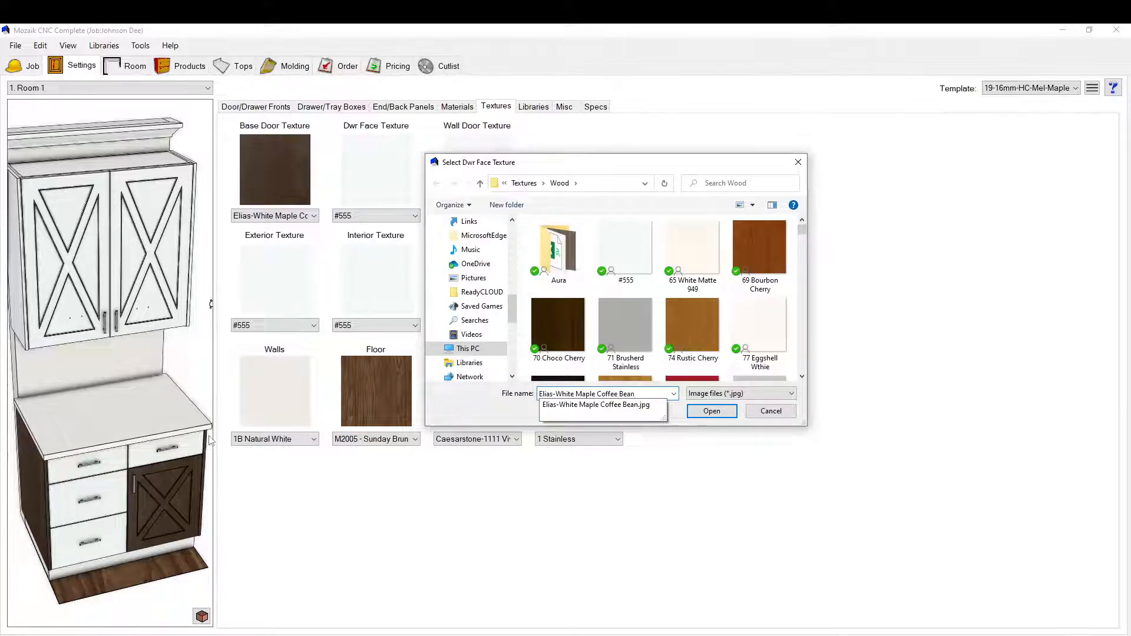
{"action": "key", "text": "Return"}
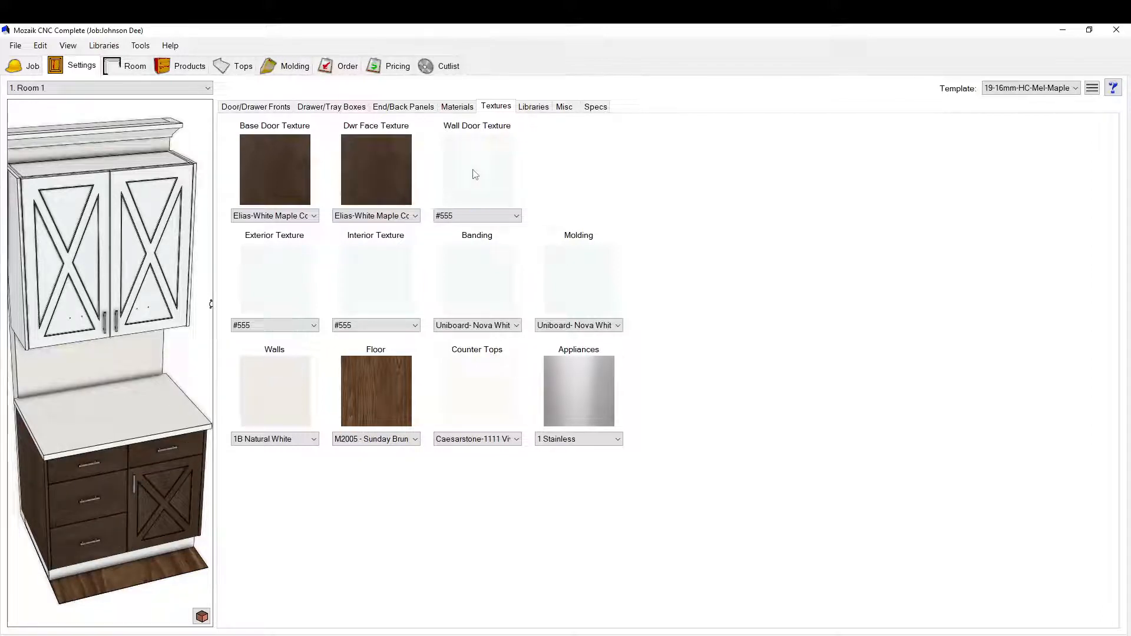
- Apply the Elias-White Maple Coffee Bean image to the wall door, exterior, banding and molding textures
{"action": "left_click", "coordinate": [475, 174]}
{"action": "key", "text": "Return"}
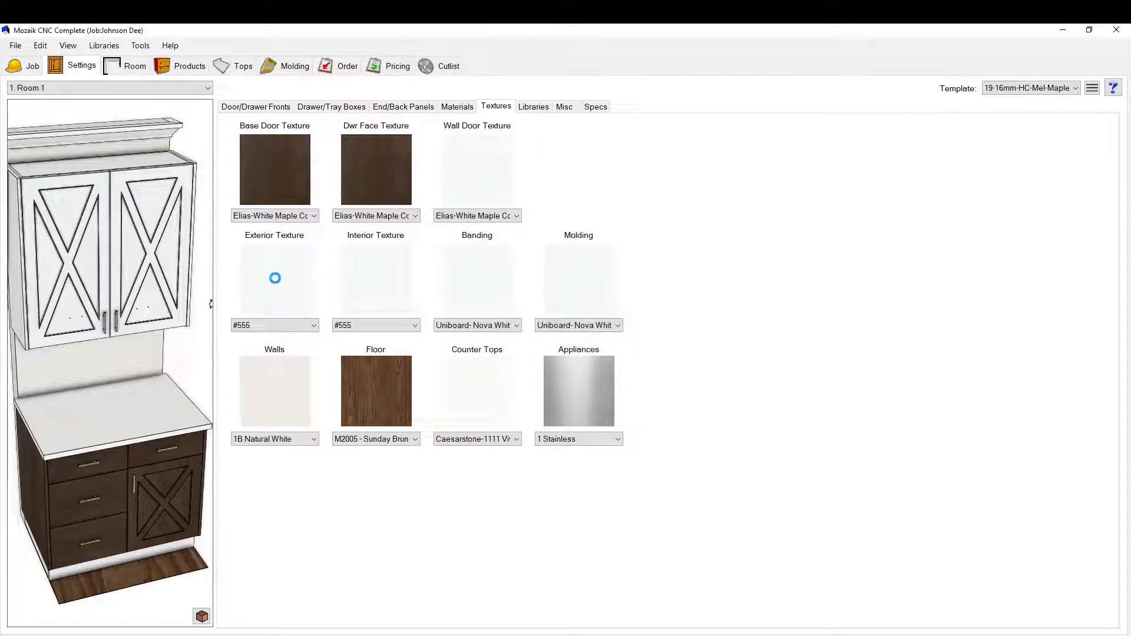
{"action": "left_click", "coordinate": [480, 282]}
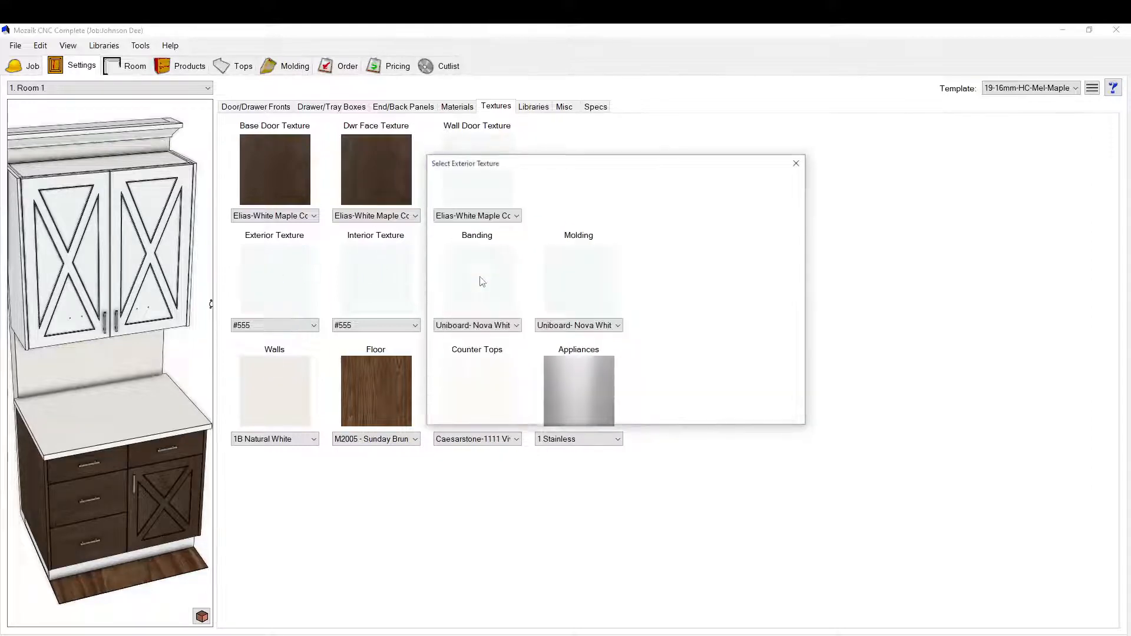
{"action": "key", "text": "Return"}
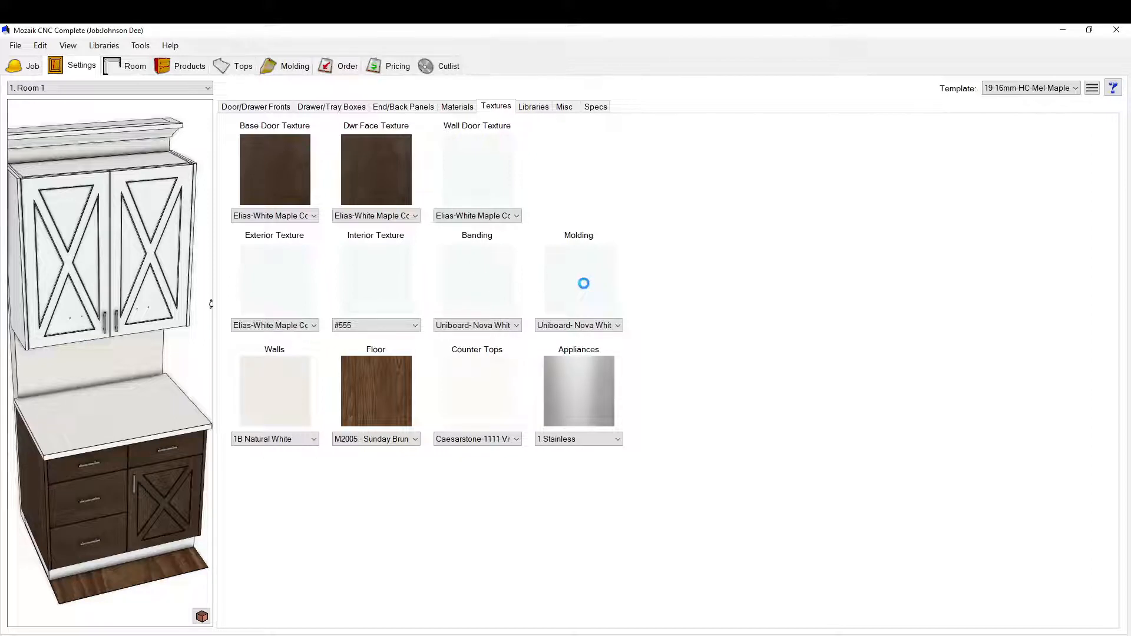
{"action": "left_click", "coordinate": [598, 292]}
{"action": "key", "text": "Return"}
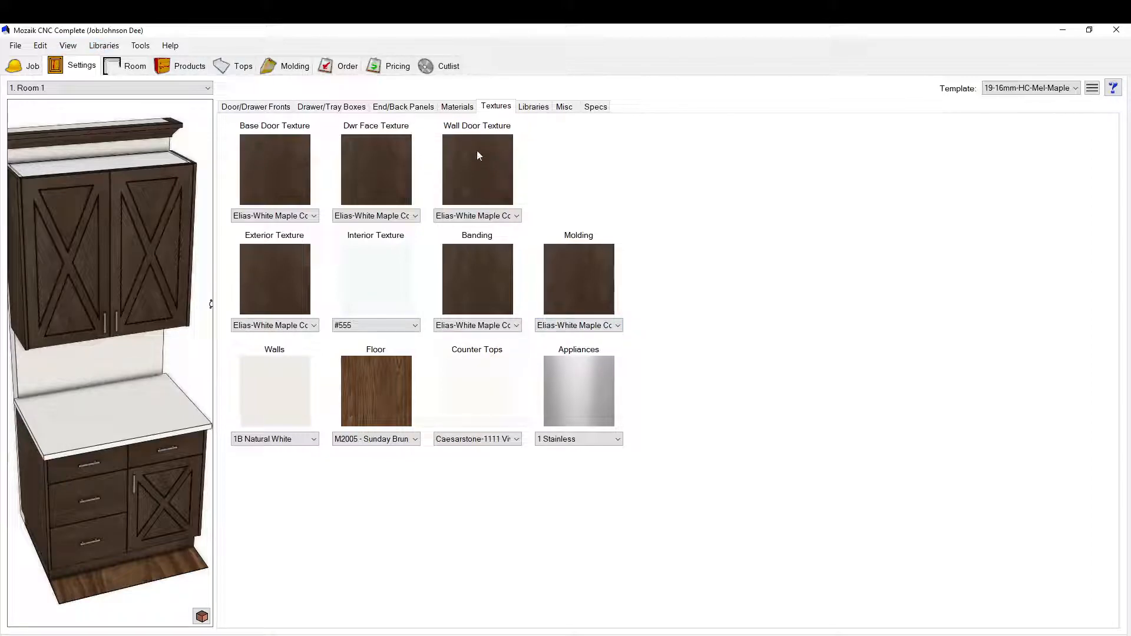
- In the stock materials library, assign the Elias-White Maple Coffee Bean image to the 16mm Custom Grain panel stock and accept the changes
{"action": "left_click", "coordinate": [104, 45]}
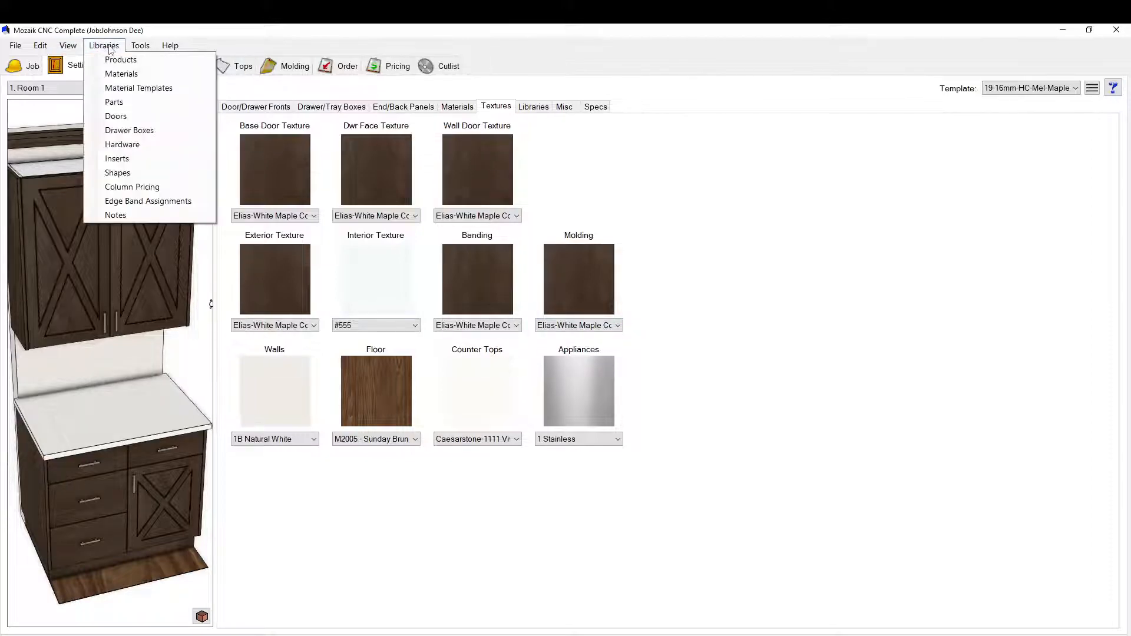
{"action": "left_click", "coordinate": [104, 46]}
{"action": "left_click", "coordinate": [104, 46]}
{"action": "left_click", "coordinate": [120, 73]}
{"action": "scroll", "coordinate": [436, 312], "scroll_direction": "down", "scroll_amount": 10}
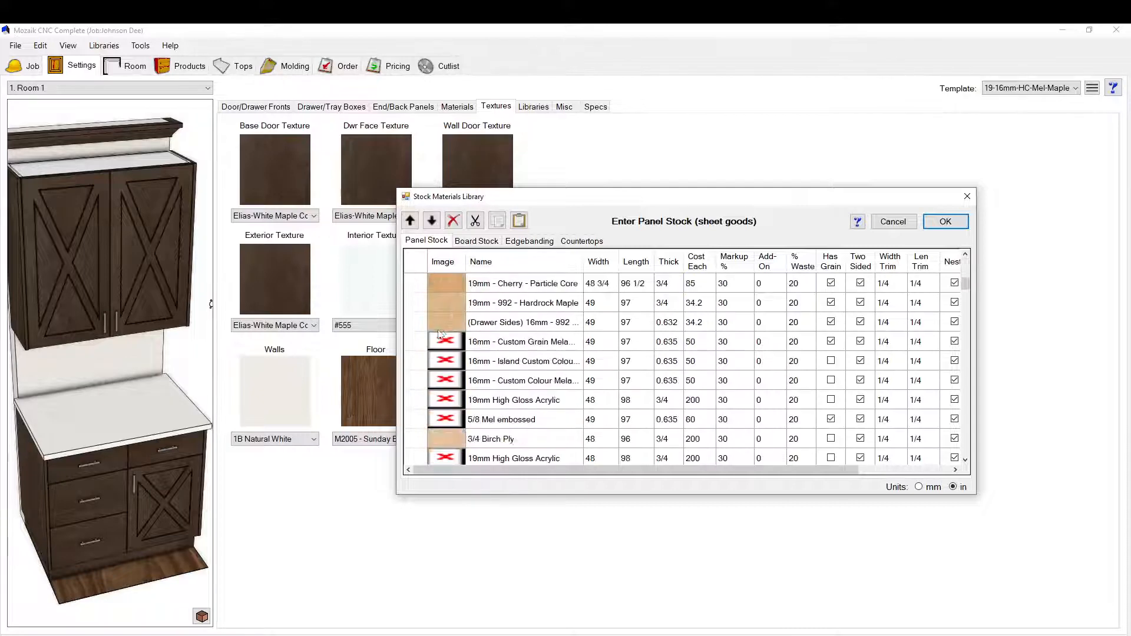
{"action": "scroll", "coordinate": [434, 347], "scroll_direction": "up", "scroll_amount": 10}
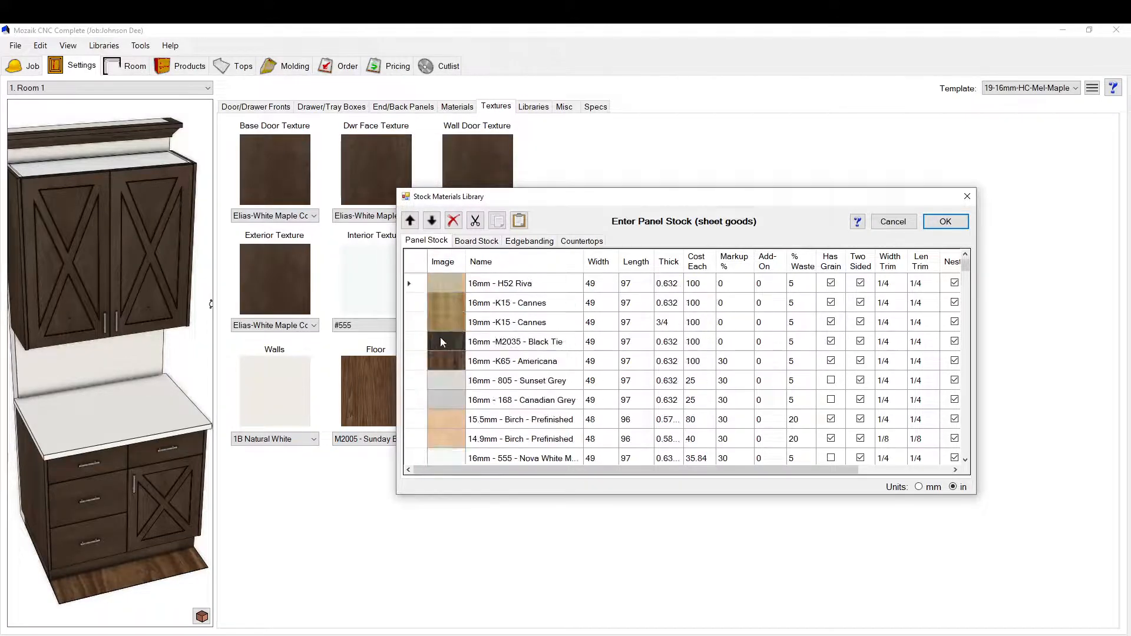
{"action": "left_click", "coordinate": [450, 289]}
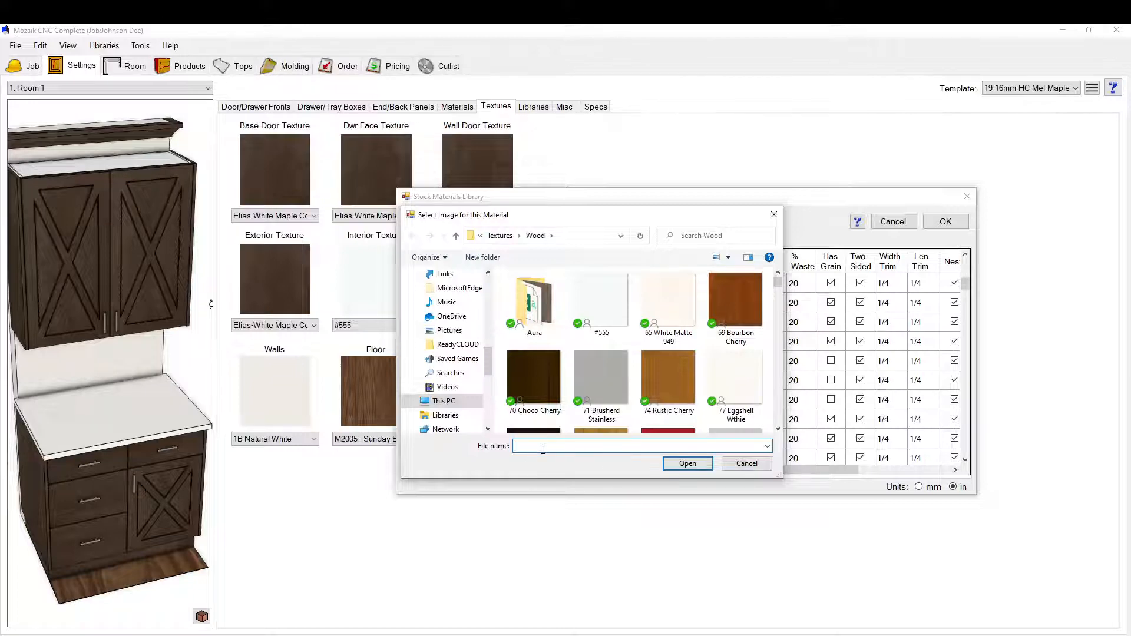
{"action": "type", "text": "Elias-White Maple Coffee Bean"}
{"action": "key", "text": "Return"}
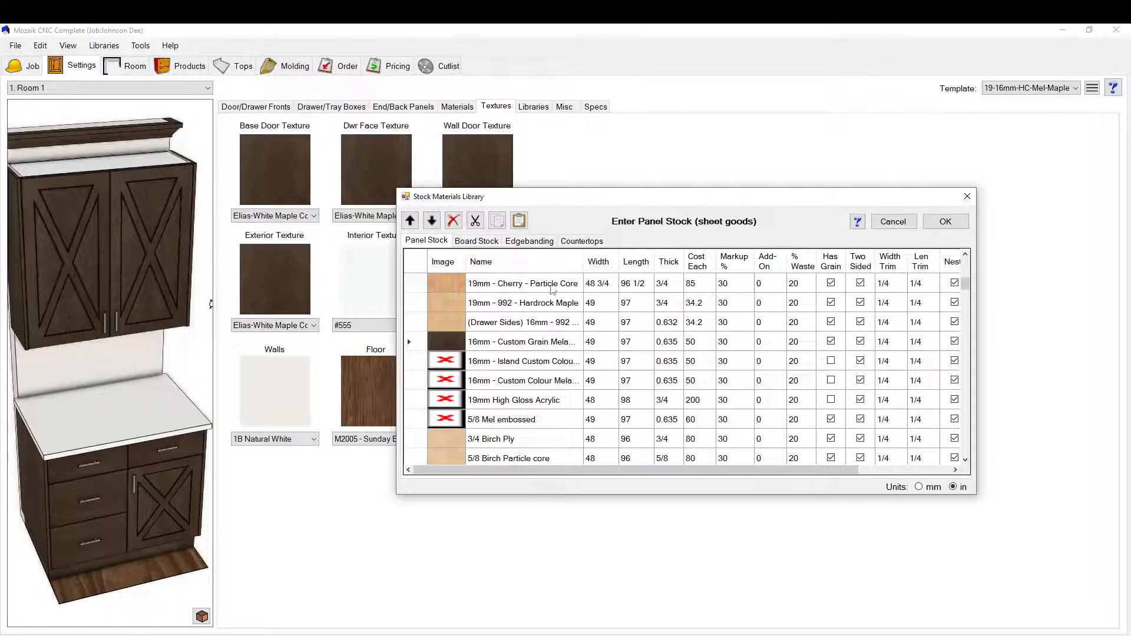
{"action": "left_click", "coordinate": [946, 224]}
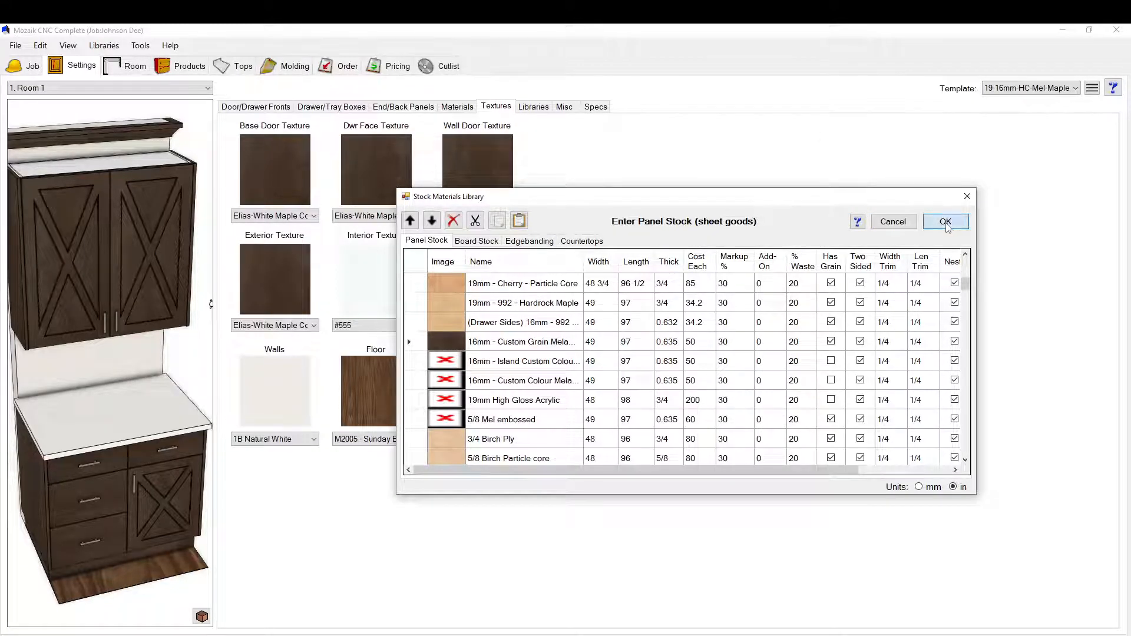